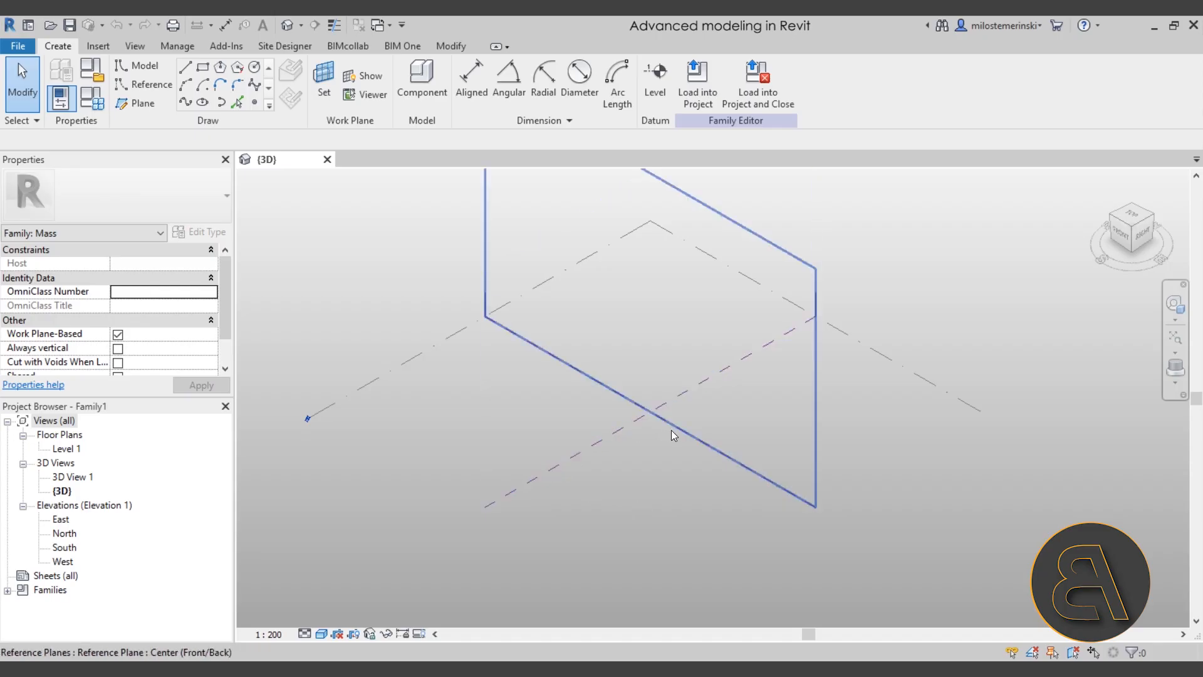
- In the Level 1 plan, copy the Center (Front/Back) reference plane 14000 above, another 15000 beyond that, and one 13000 below the centre
double_click(65, 449)
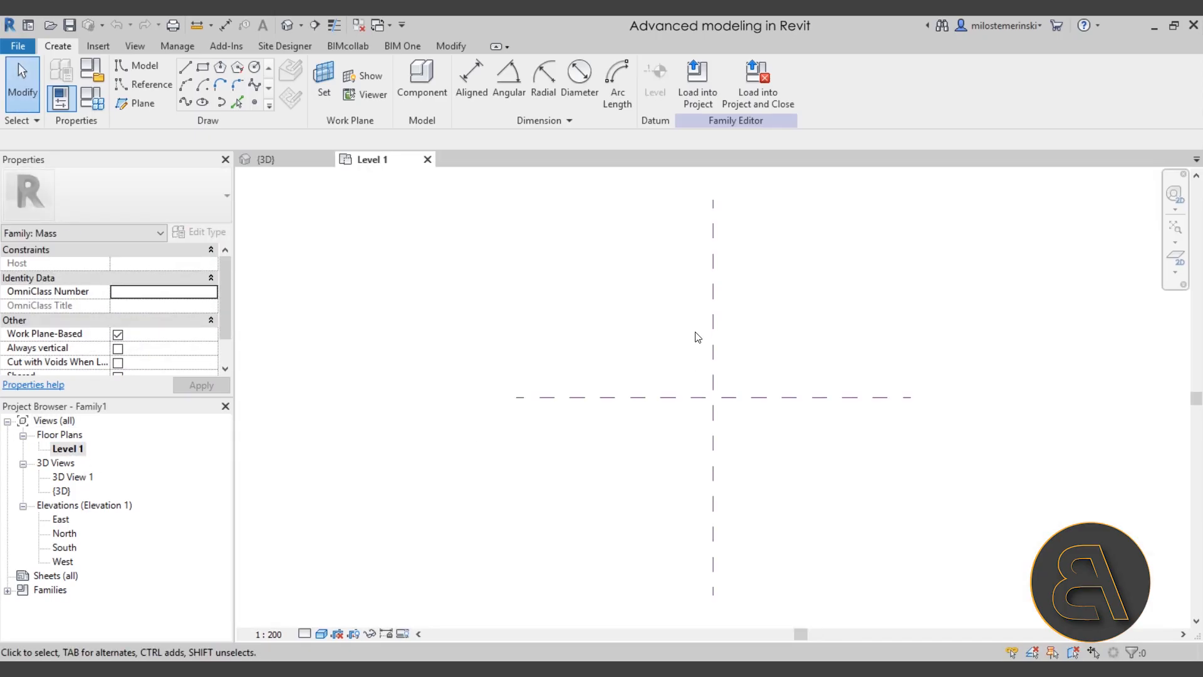
left_click(570, 409)
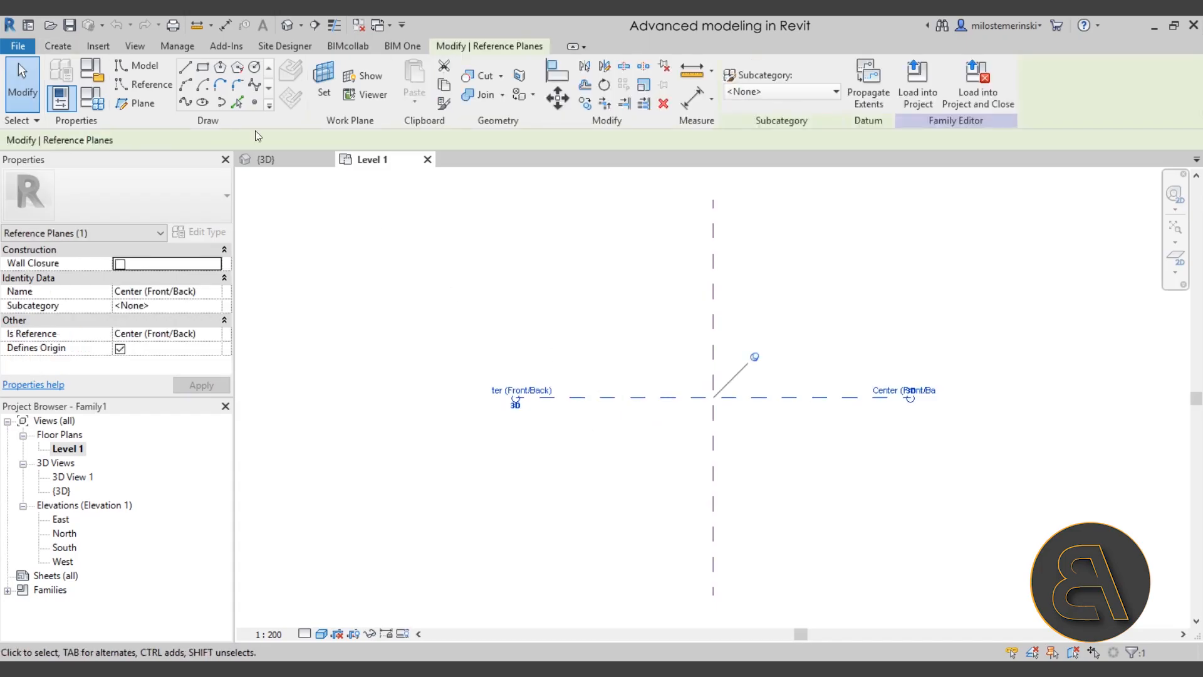
left_click(557, 99)
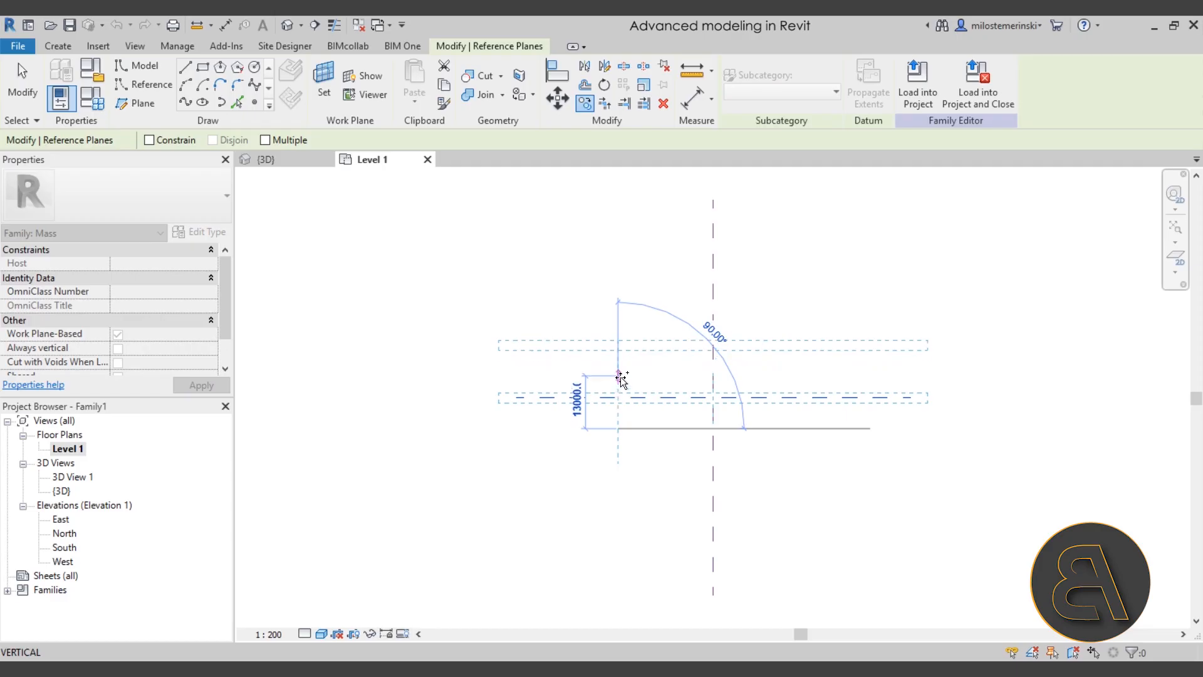
left_click(277, 142)
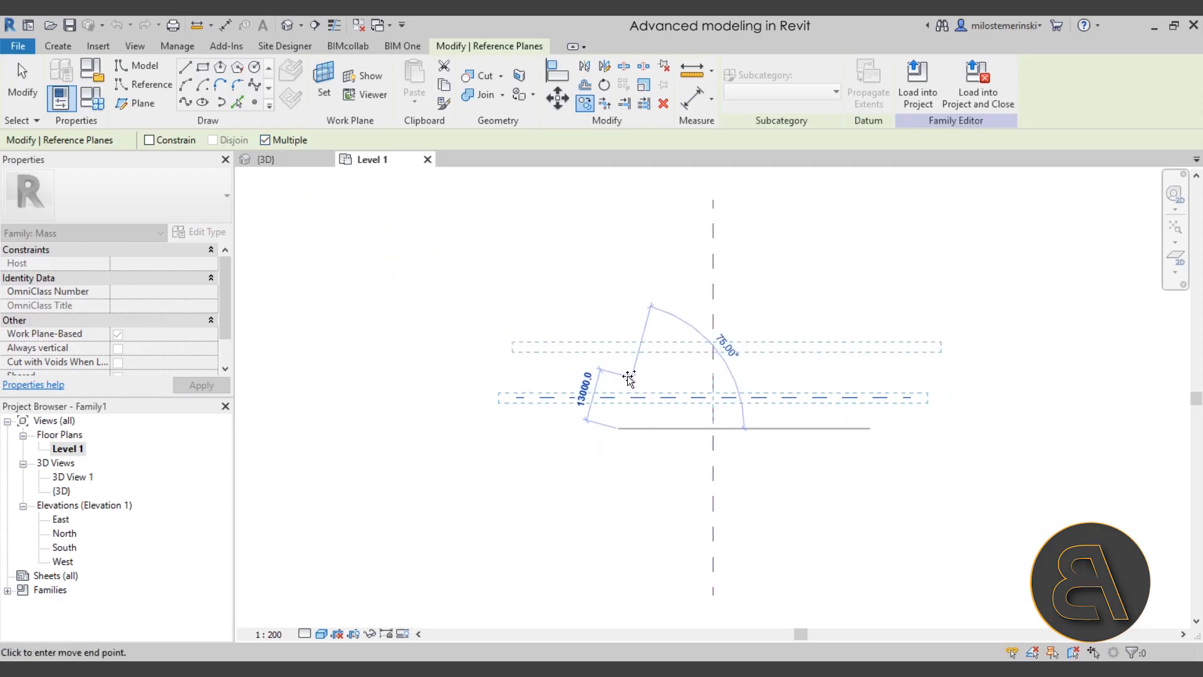
left_click(620, 373)
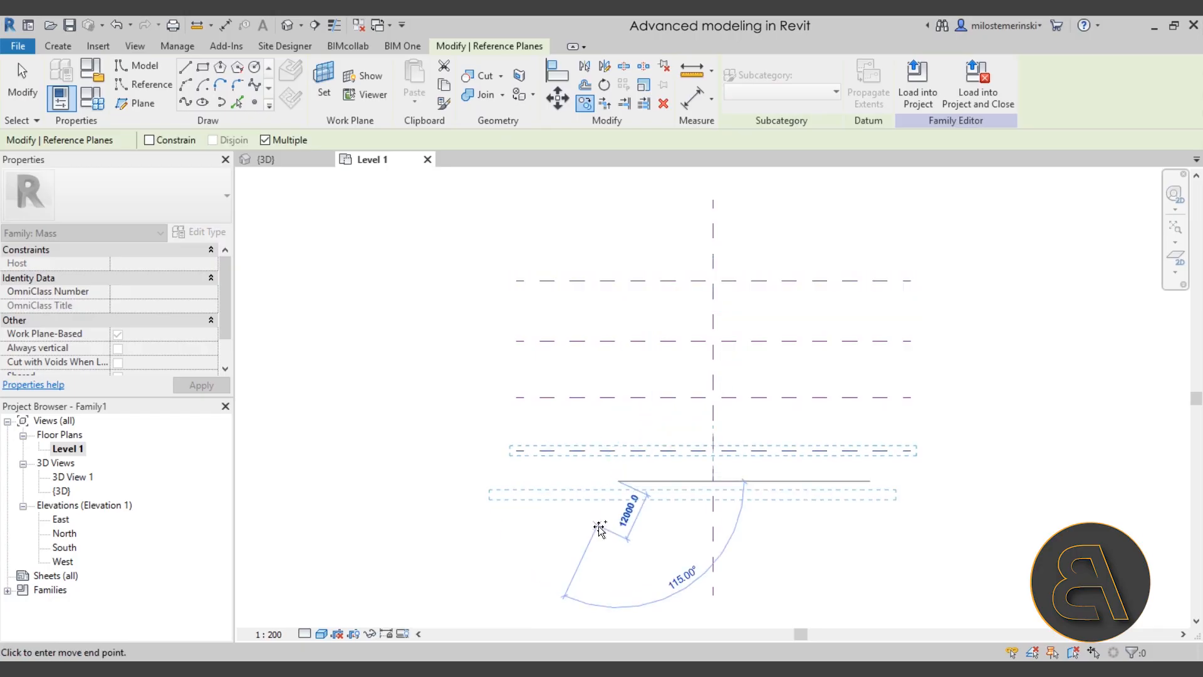
key("Escape")
key("Escape")
- Examine the names of the copied horizontal reference planes in the Level 1 plan one by one
left_click(593, 451)
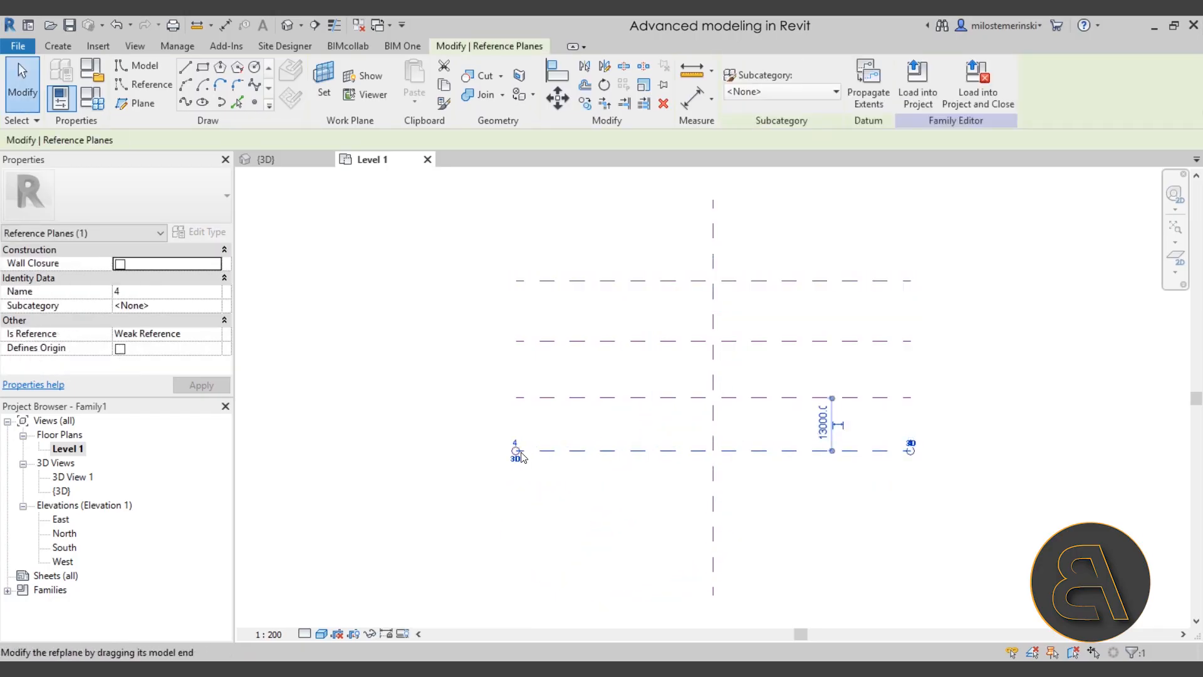
key("Escape")
left_click(538, 401)
left_click(553, 346)
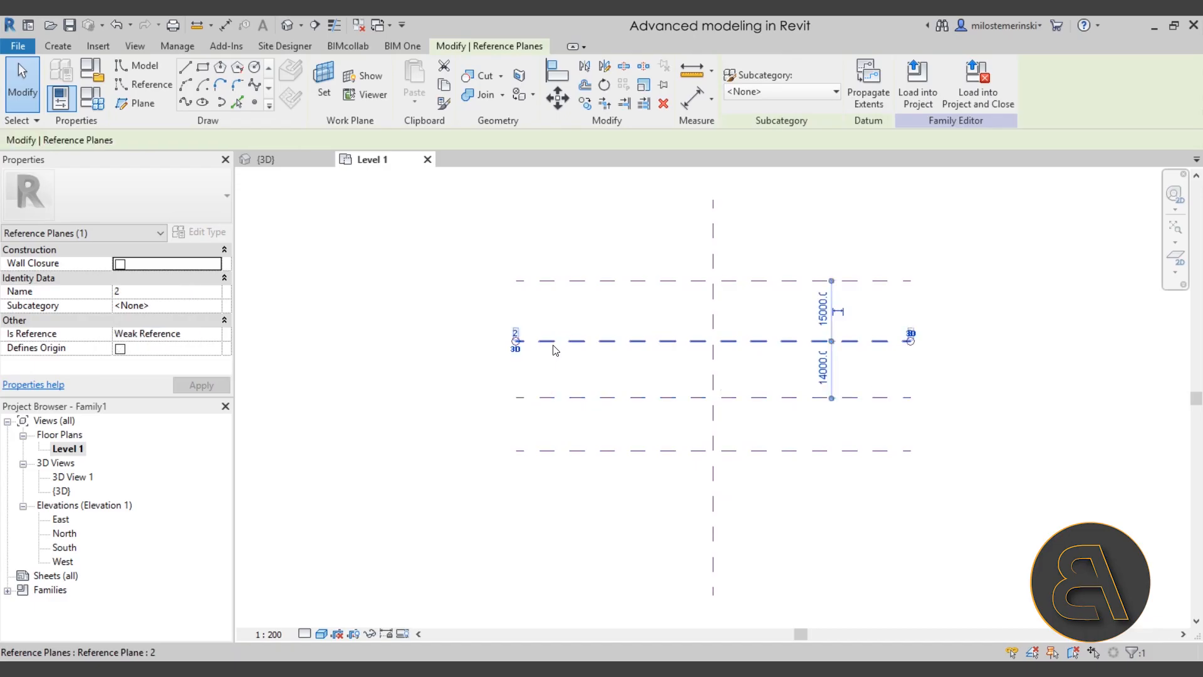
left_click(521, 280)
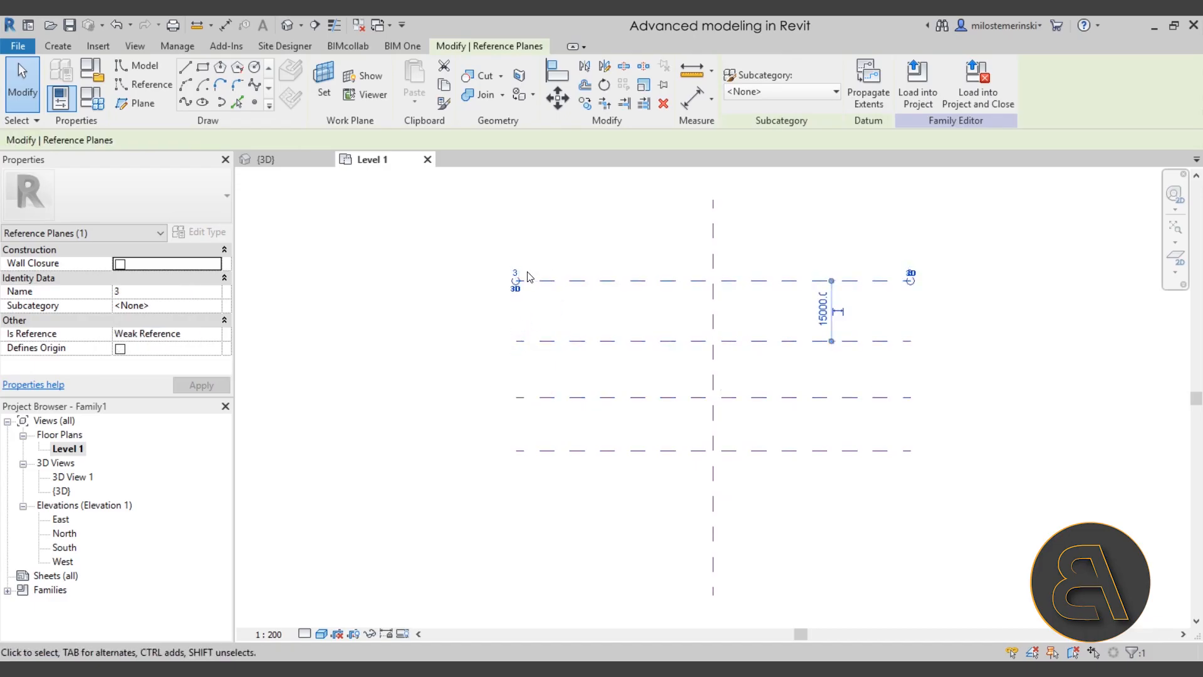
left_click(551, 449)
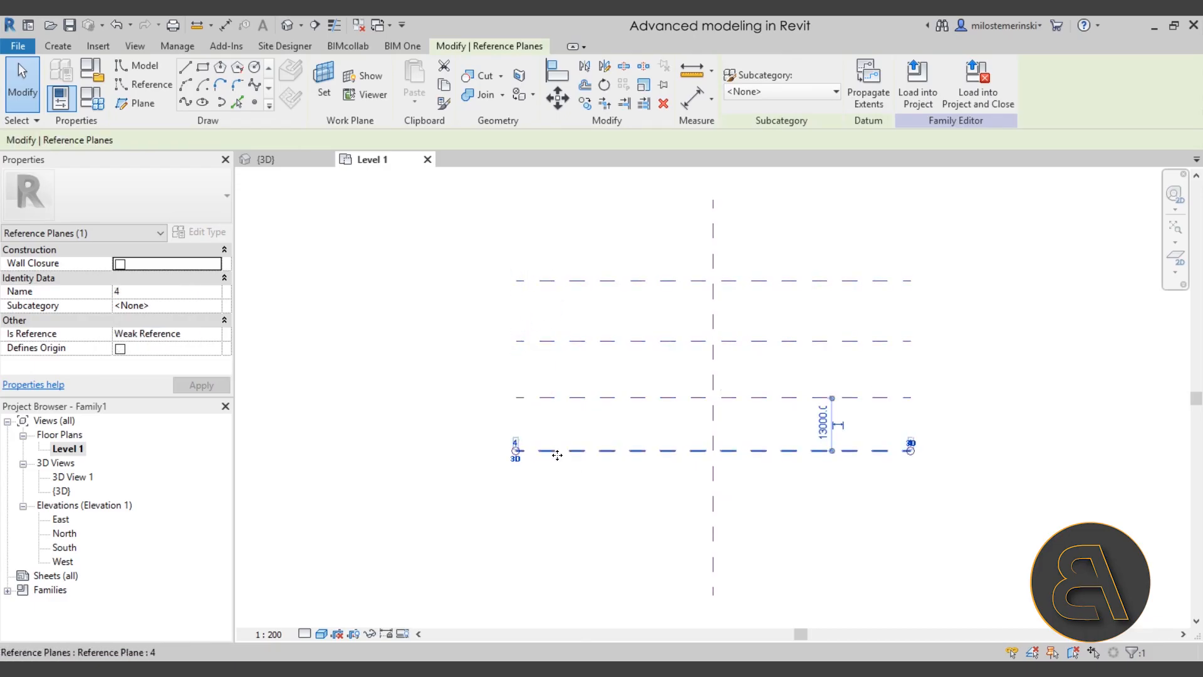
key("Escape")
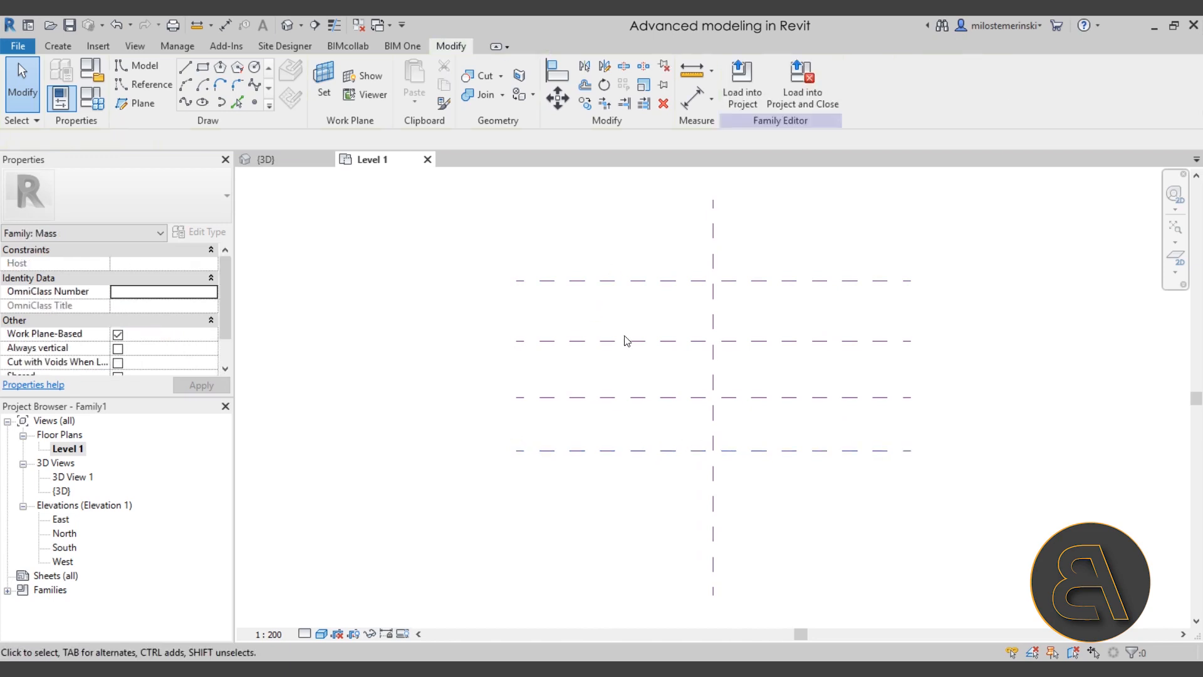
left_click(609, 450)
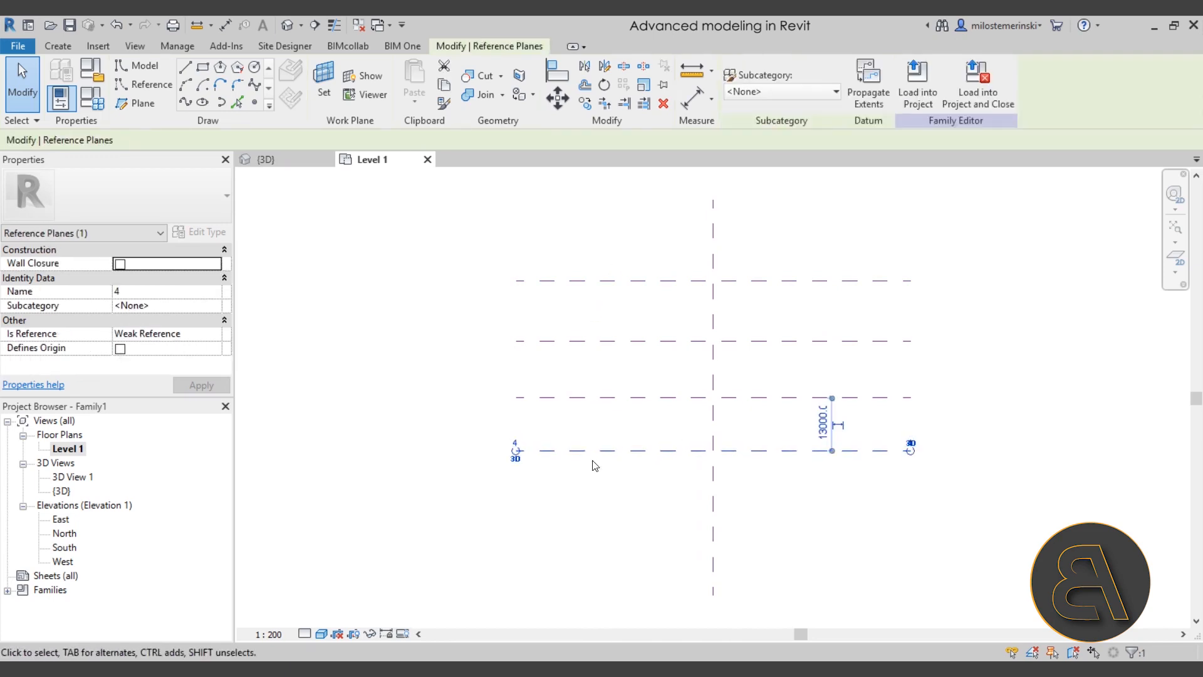
left_click(516, 444)
key("Escape")
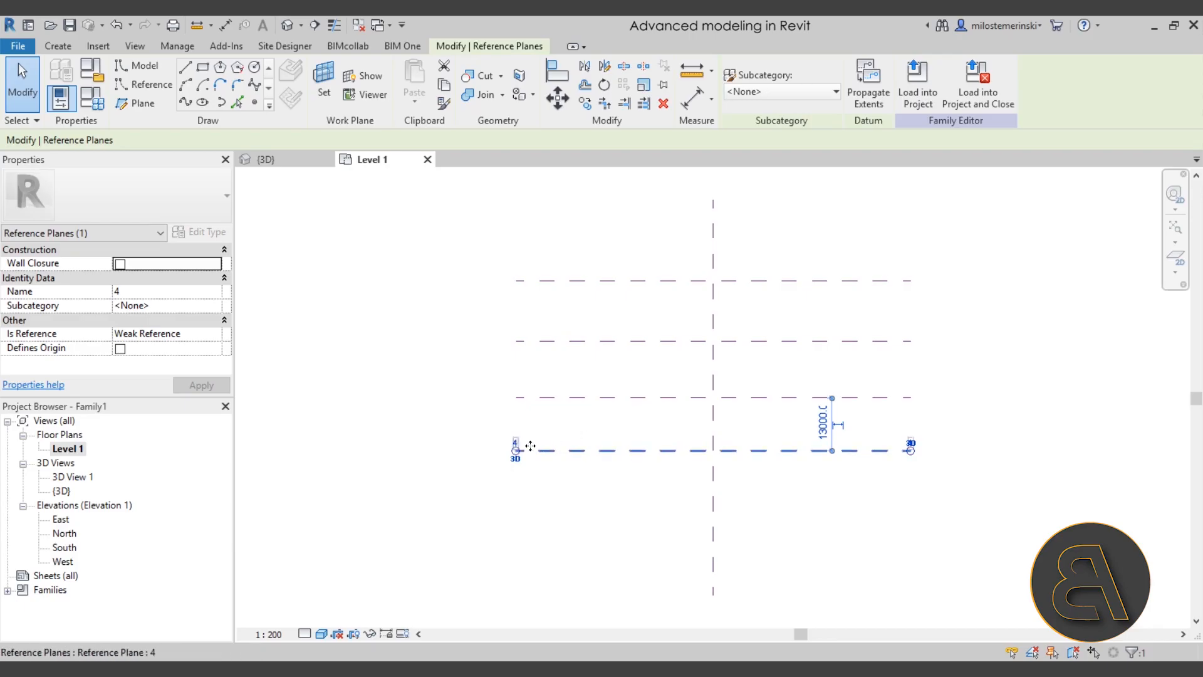
left_click(546, 341)
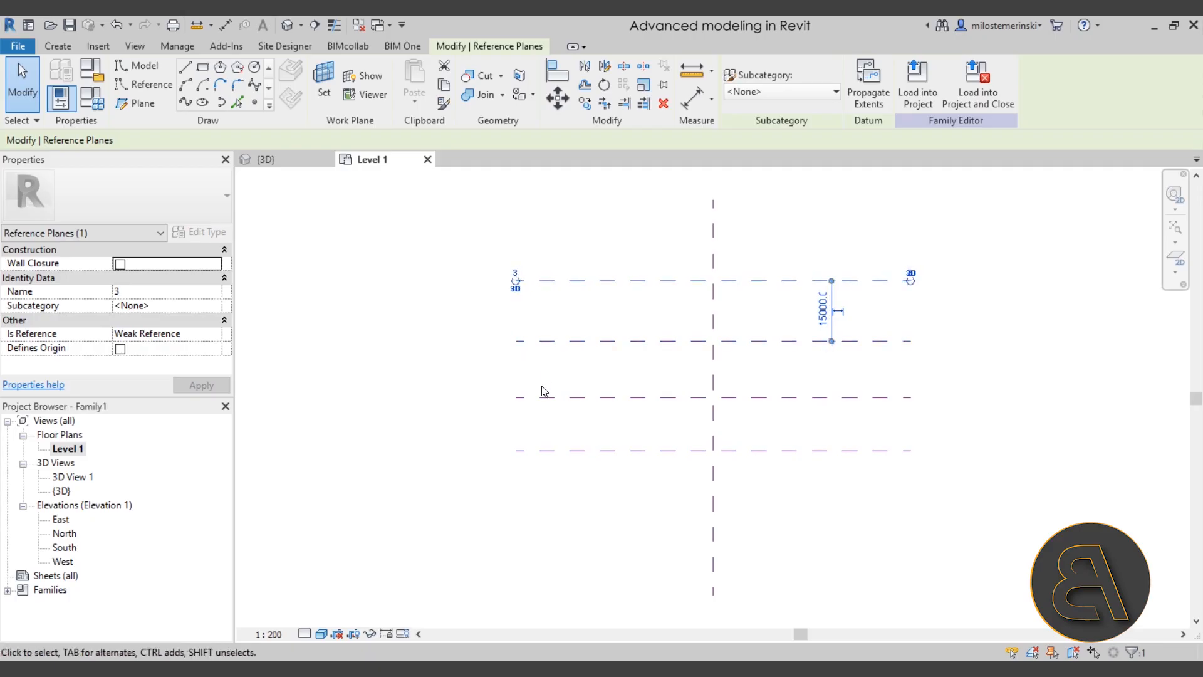
left_click(515, 396)
left_click(577, 504)
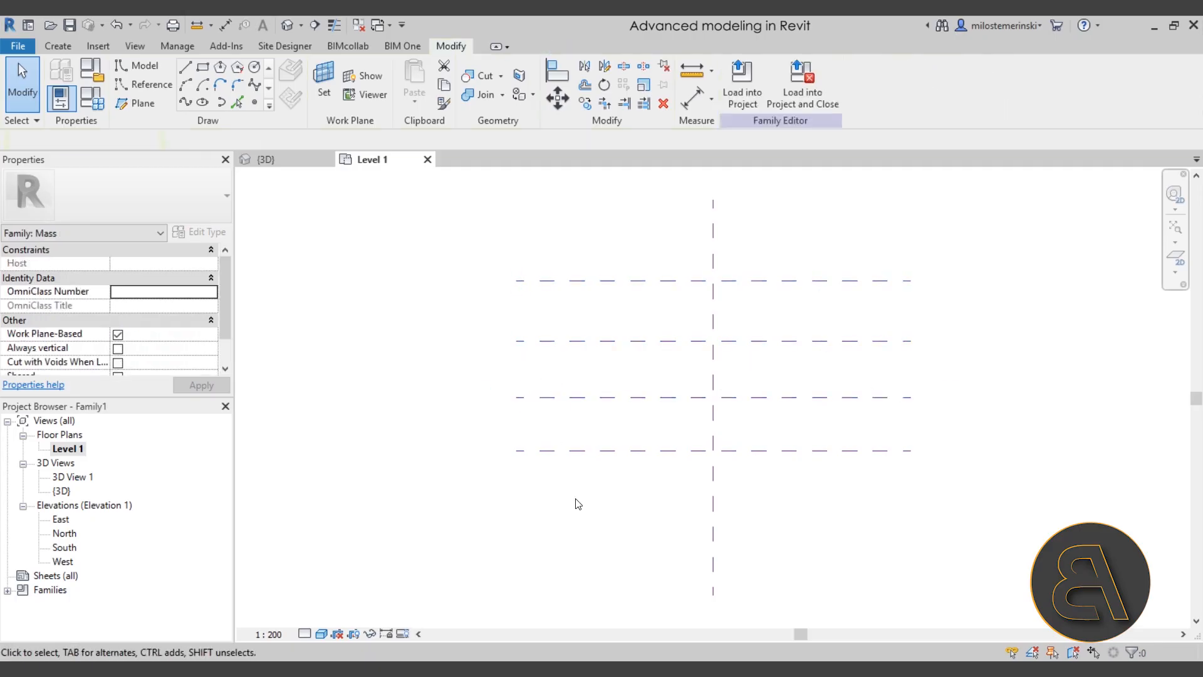
- In the South elevation, draw a wavy five-point model spline along Level 1 with Reference Plane : 4 as its placement plane
double_click(63, 548)
middle_click_drag(578, 521, 572, 446)
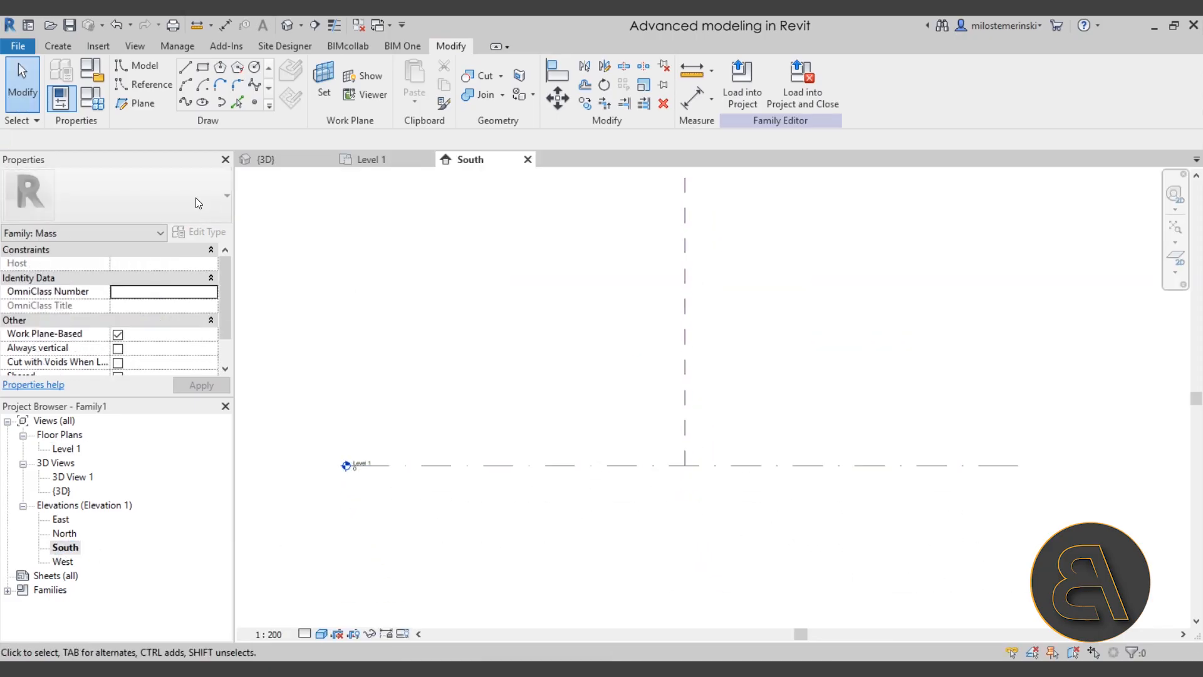
left_click(184, 106)
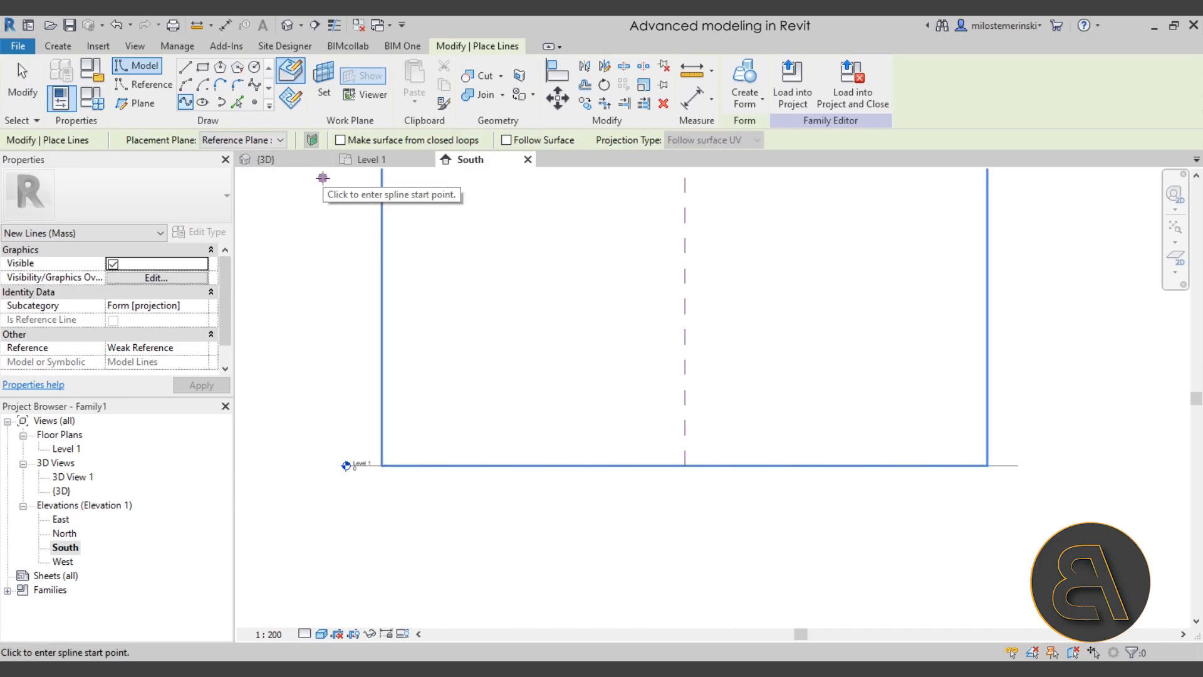
left_click(216, 143)
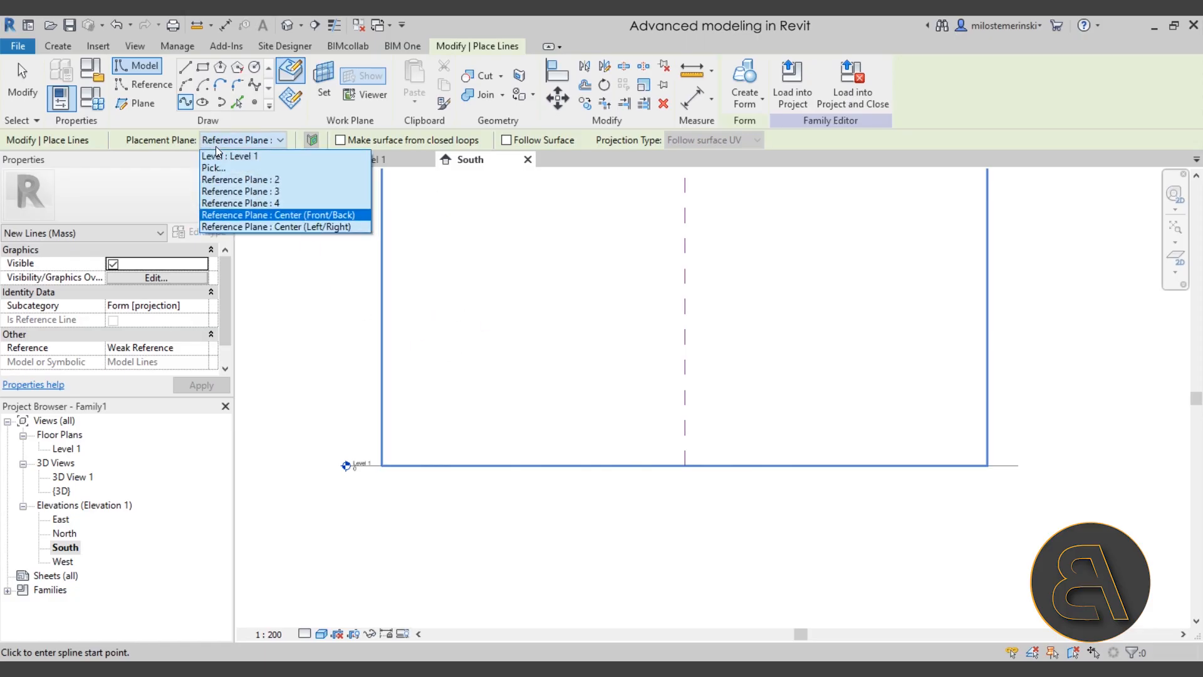
left_click(212, 203)
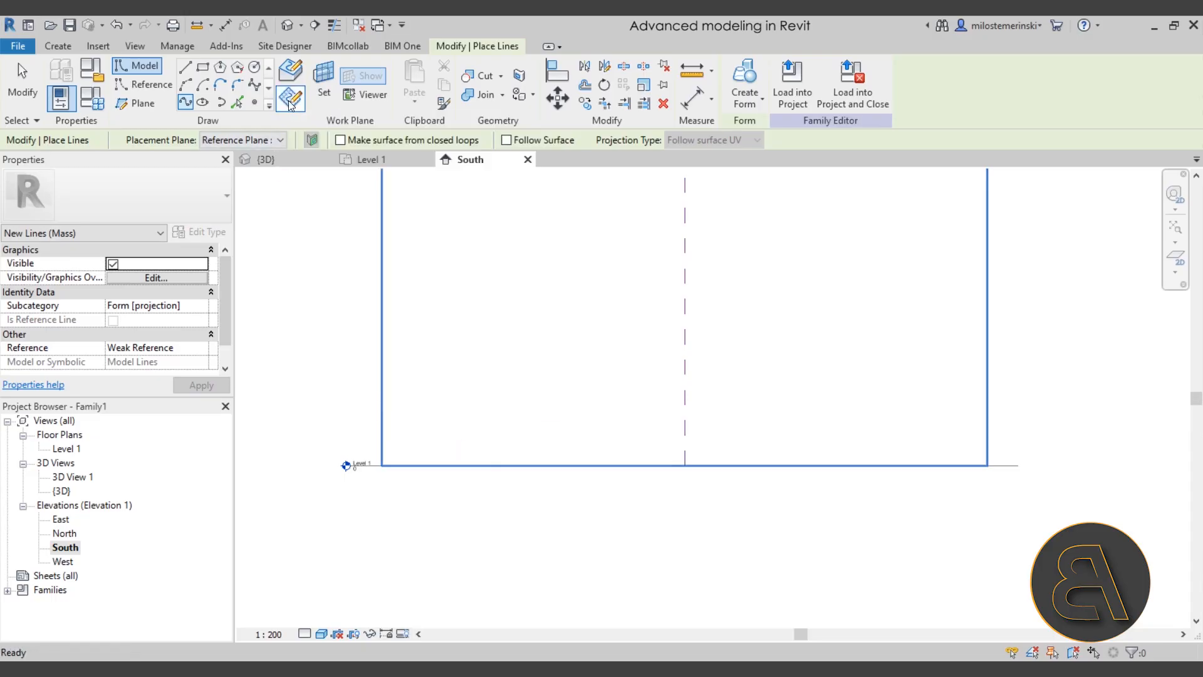
left_click(503, 440)
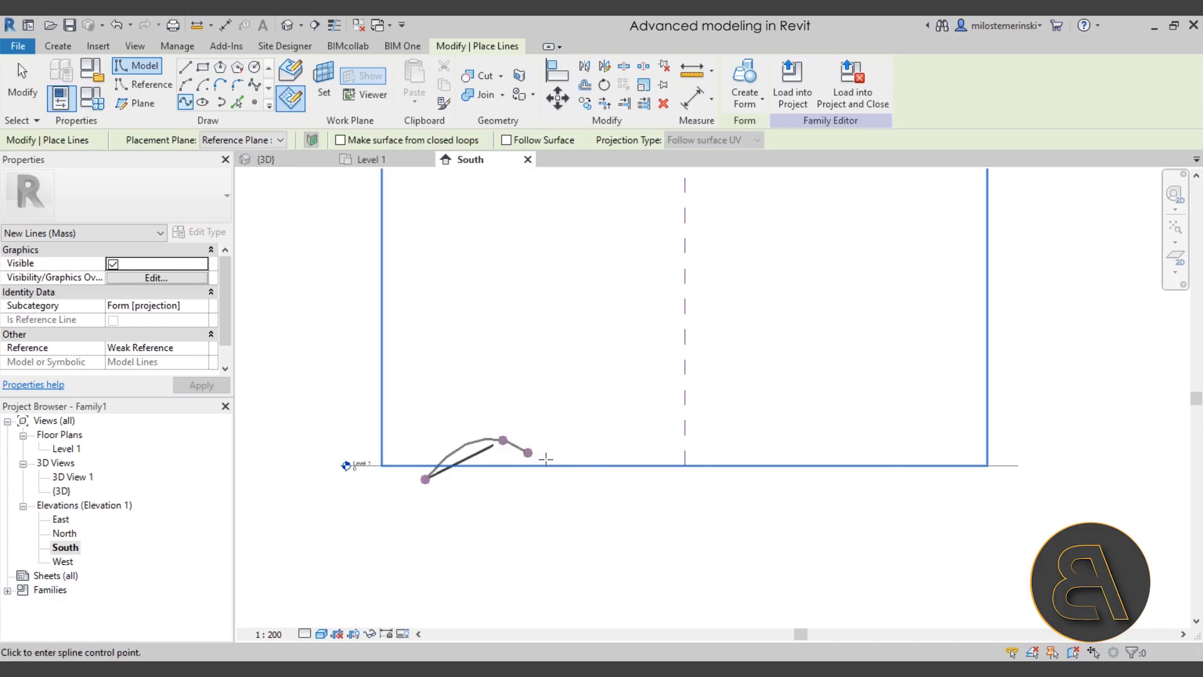
left_click(635, 486)
left_click(796, 446)
left_click(937, 478)
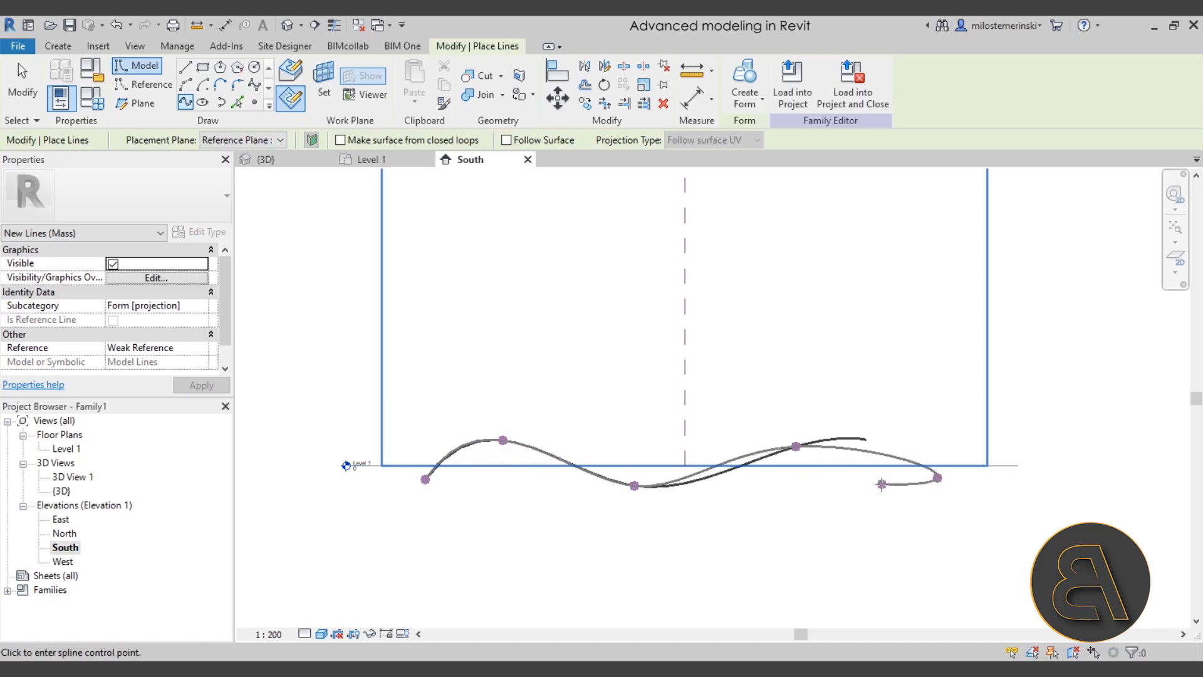
left_click(202, 104)
- Draw a second five-point model spline on the Center (Front/Back) reference plane, with its waves opposite to the first curve
middle_click_drag(529, 341, 588, 427)
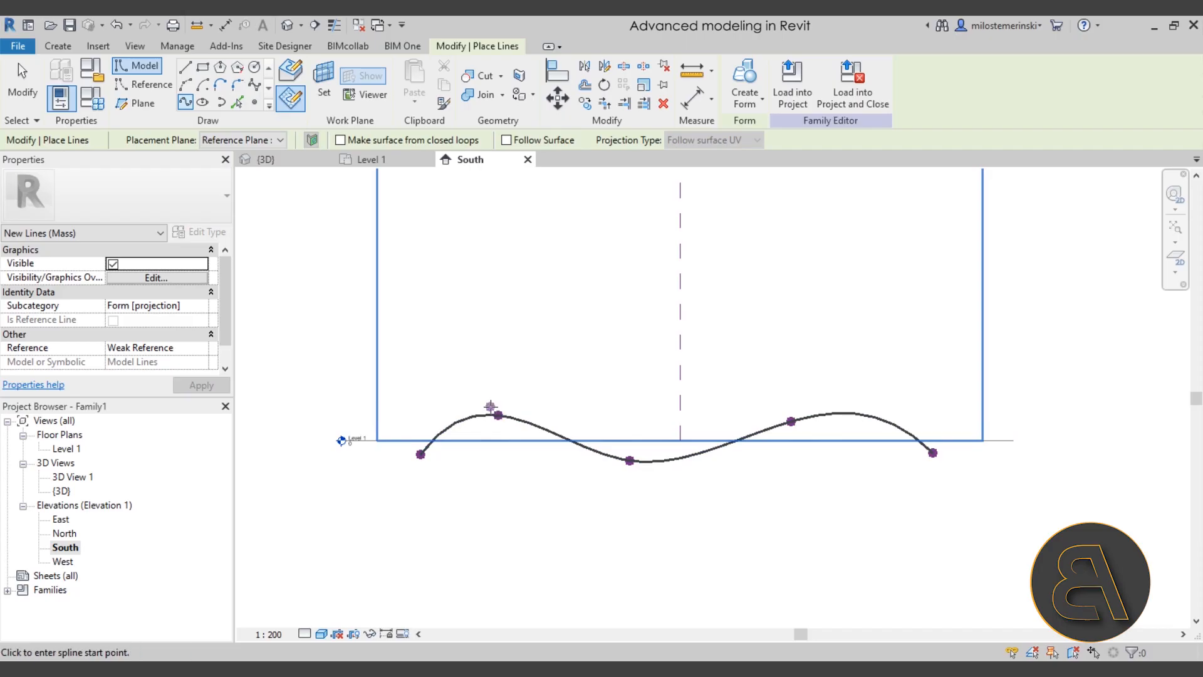
left_click(213, 140)
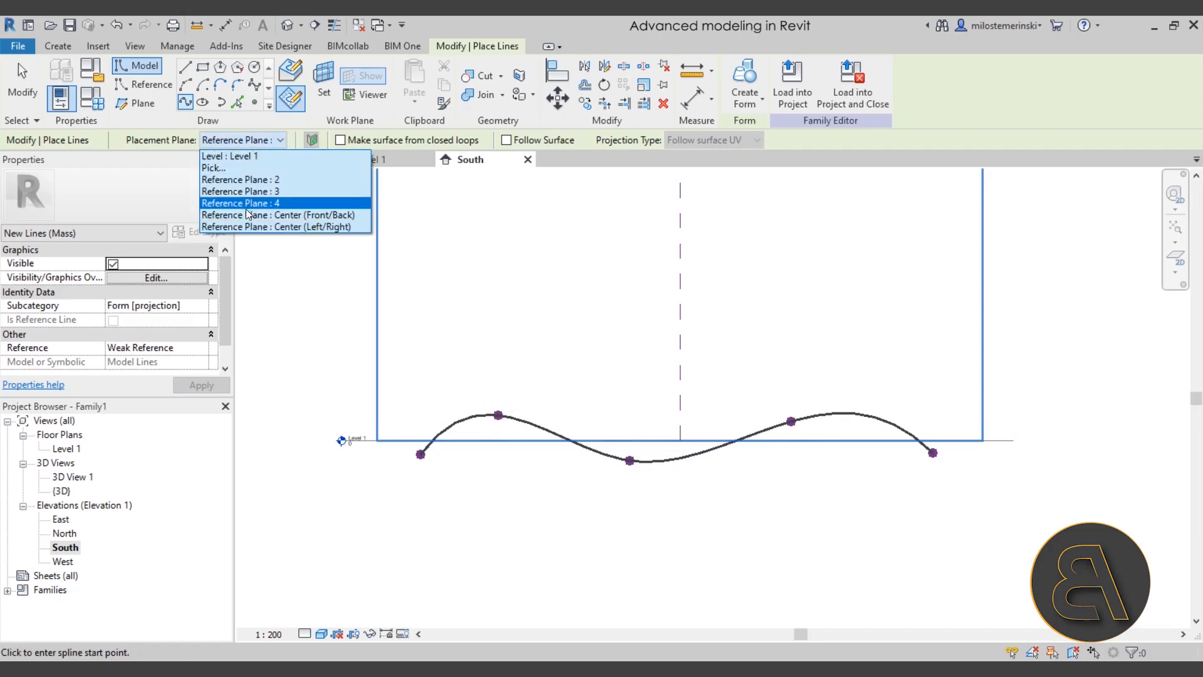
left_click(236, 215)
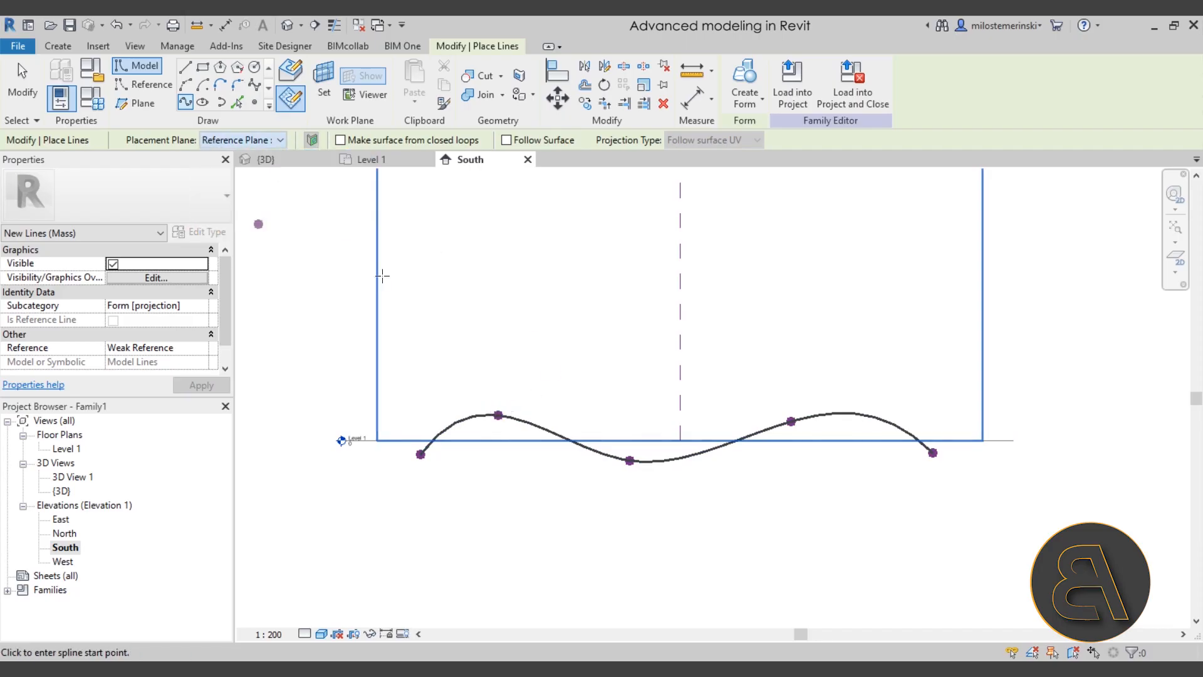
left_click(426, 409)
left_click(531, 452)
left_click(663, 419)
left_click(796, 451)
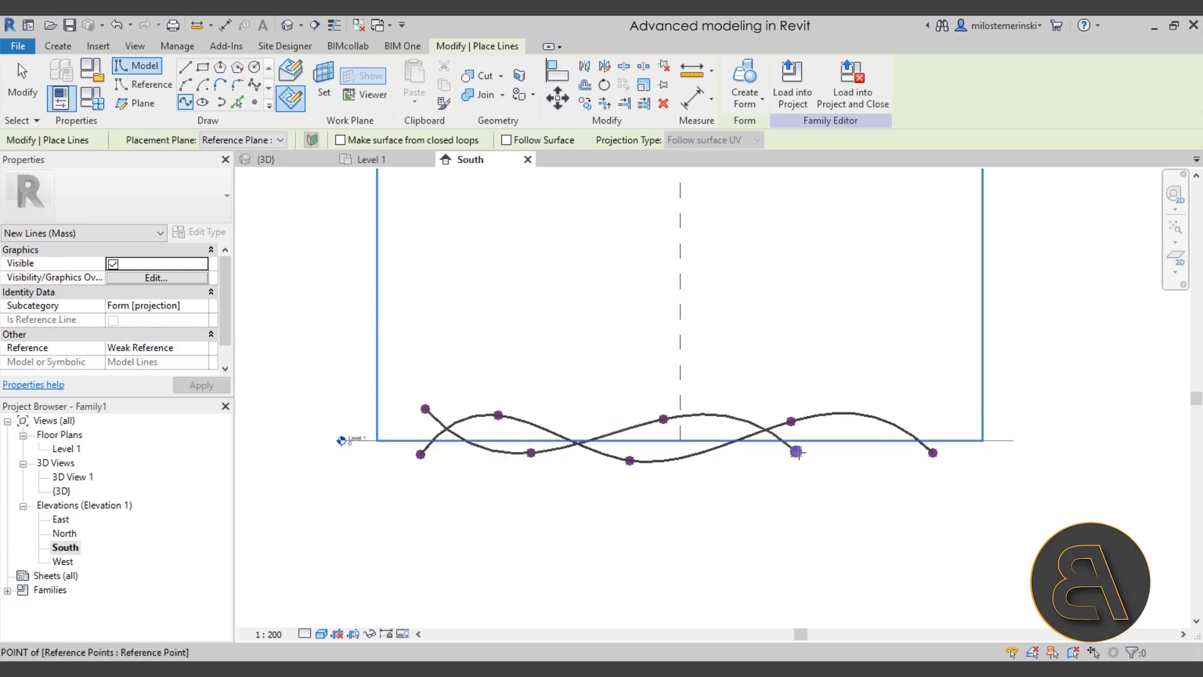
left_click(935, 412)
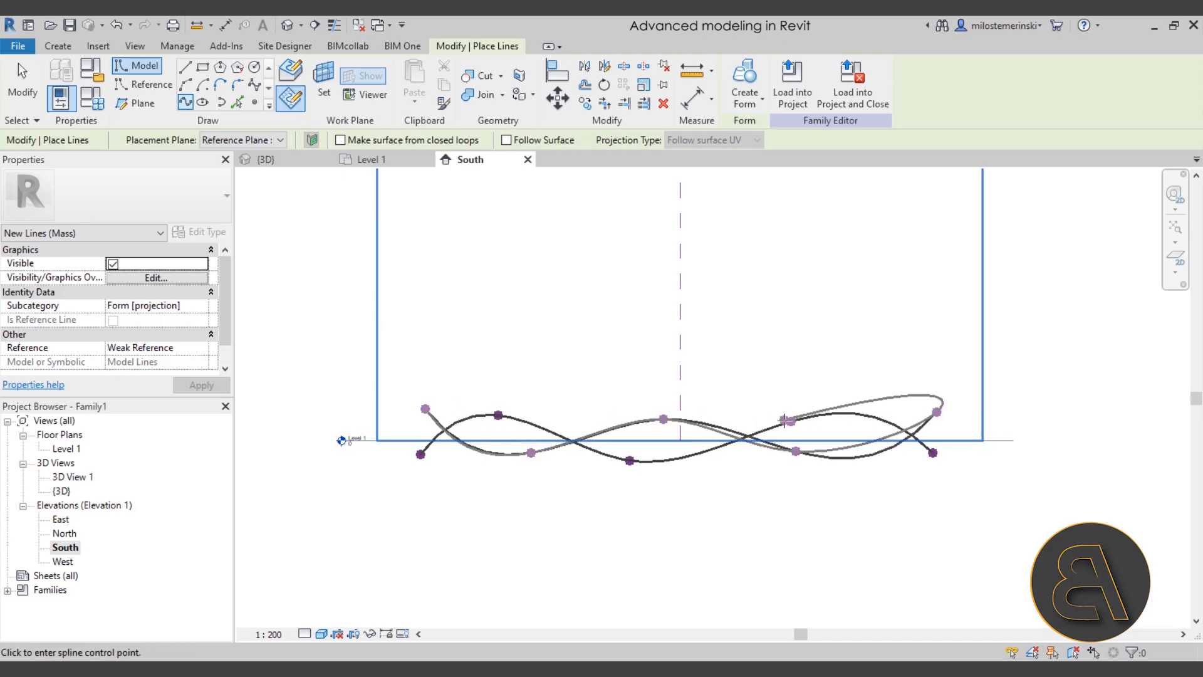
left_click(185, 103)
- Check the name of the reference plane directly above the centre in the Level 1 plan, and return to the South elevation
left_click(243, 141)
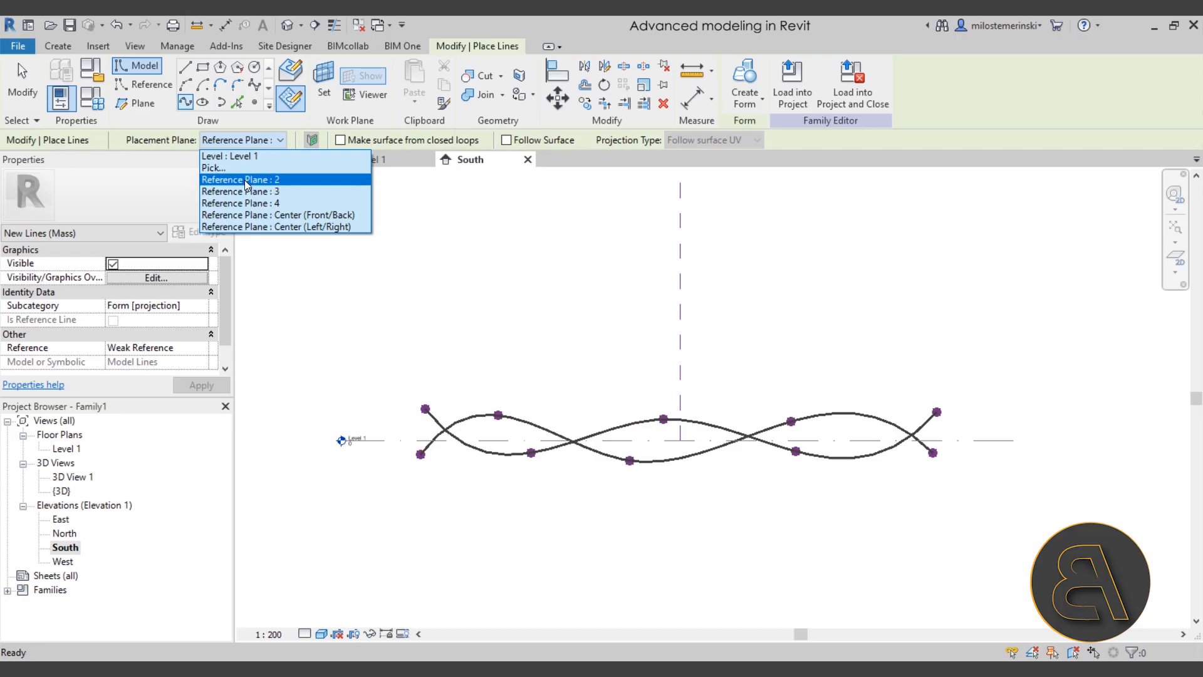
left_click(251, 226)
left_click(395, 160)
left_click(611, 341)
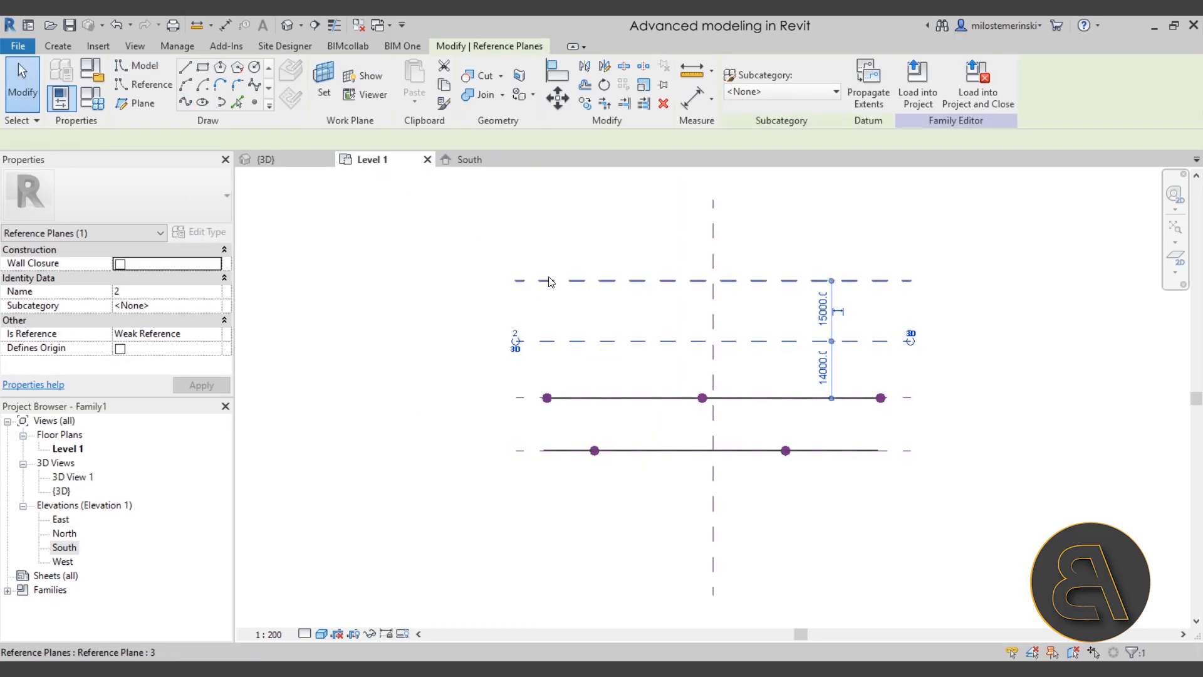
left_click(564, 311)
double_click(64, 547)
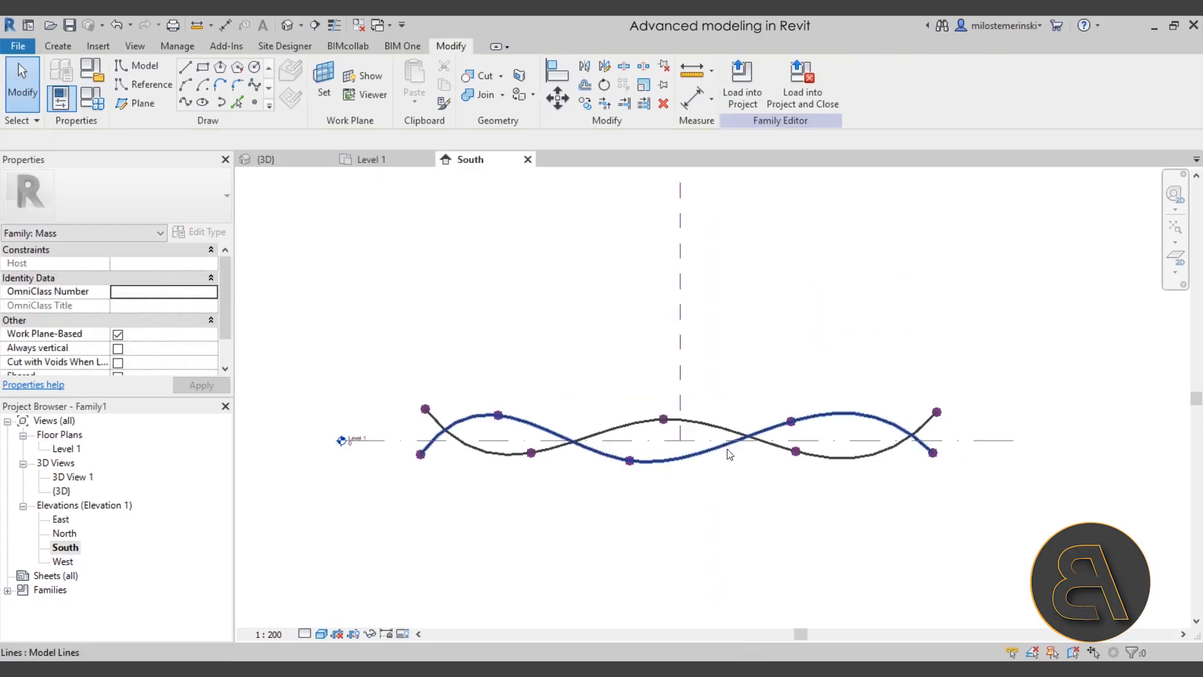
left_click(148, 88)
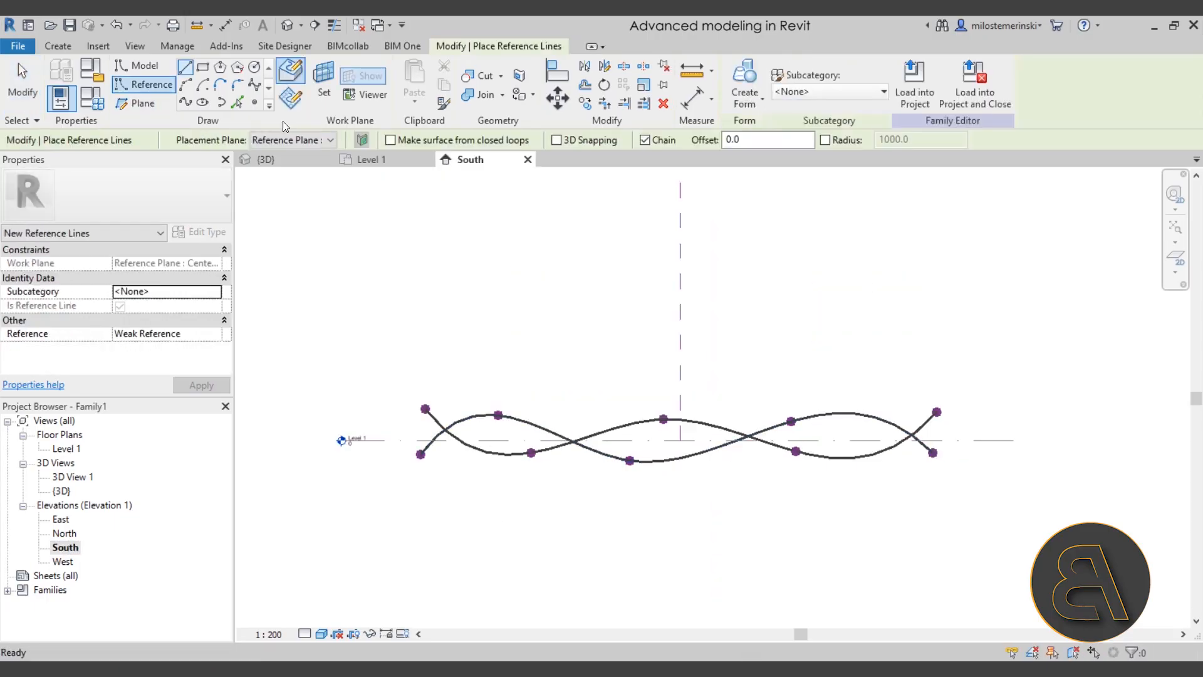
left_click(287, 141)
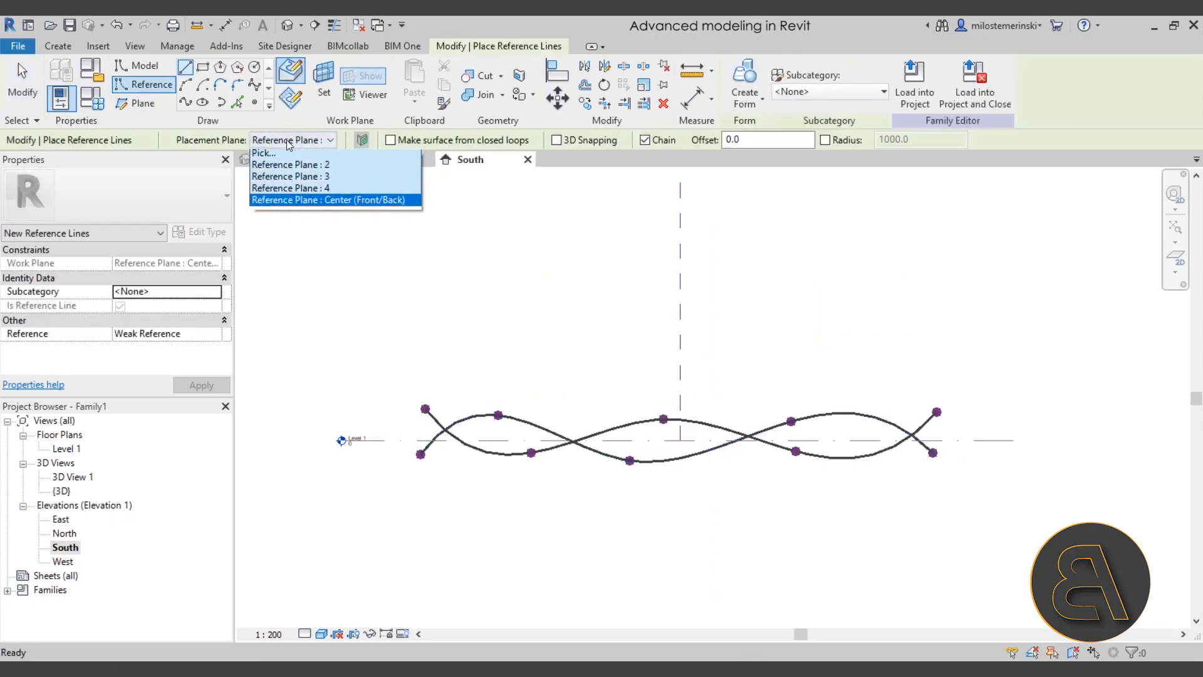
left_click(305, 168)
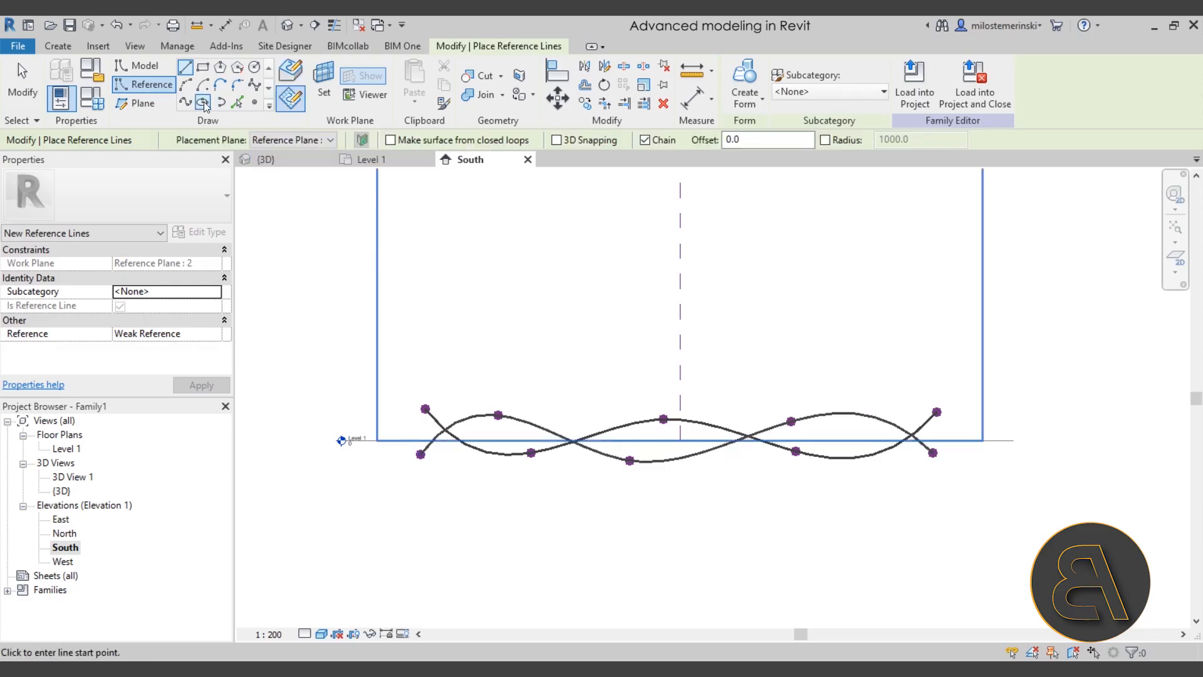
left_click(185, 102)
scroll(417, 452, "up", 3)
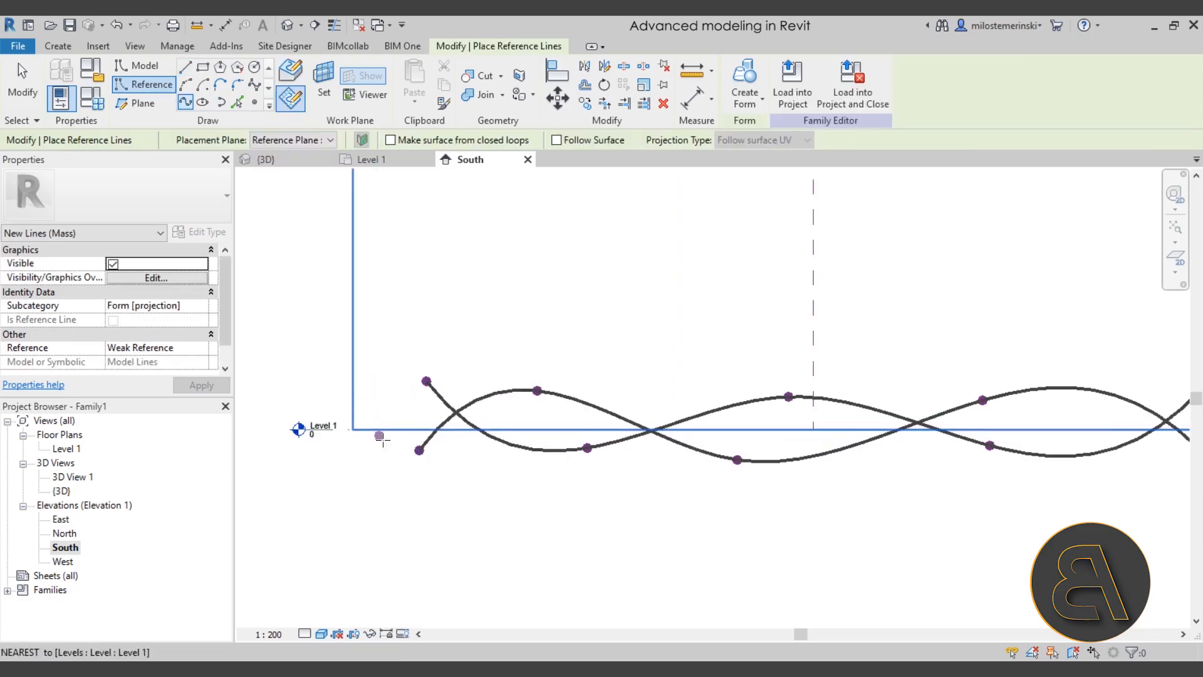
left_click(394, 453)
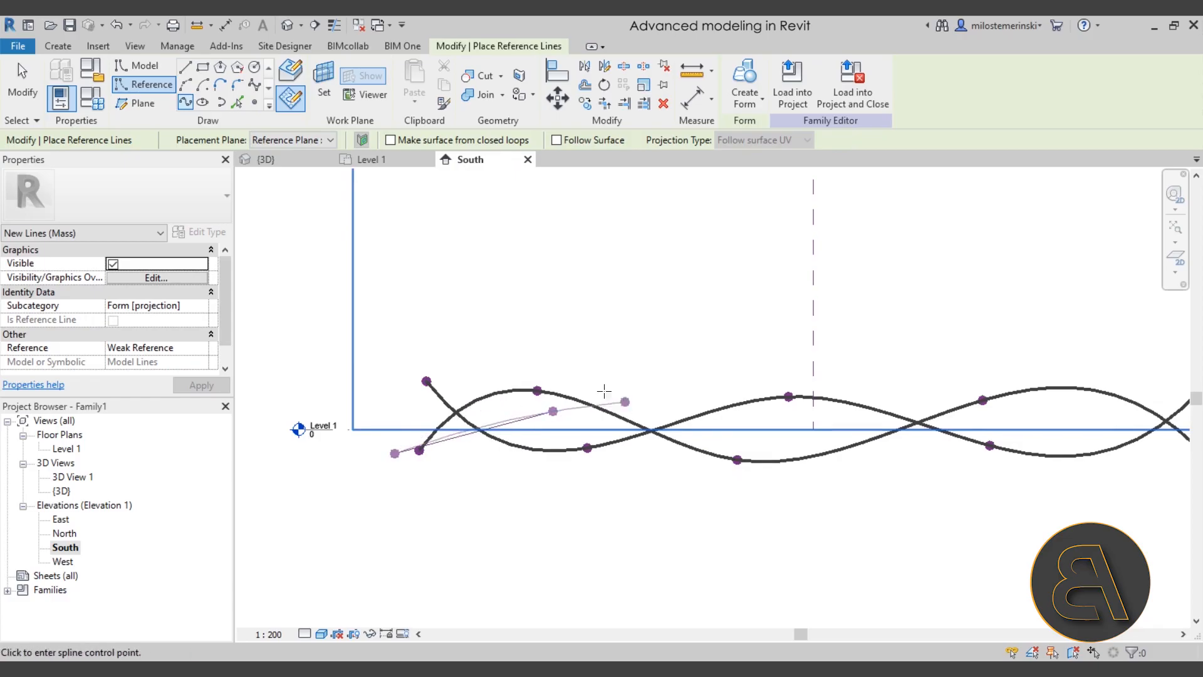
left_click(139, 66)
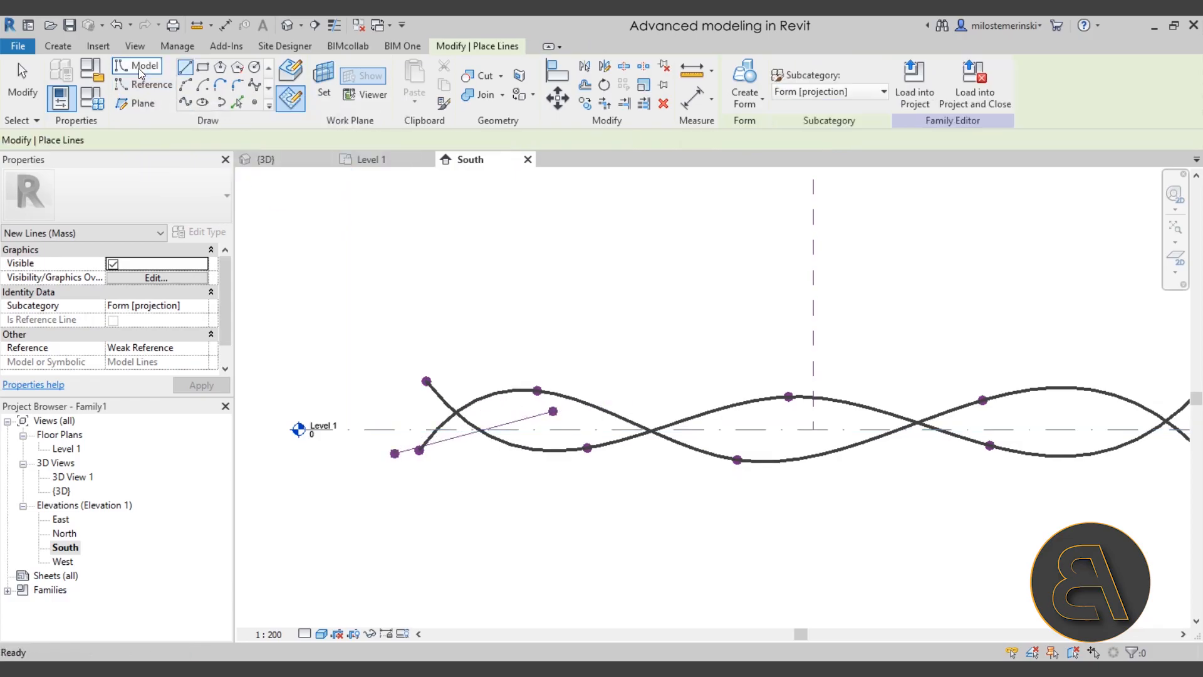
key("Escape")
left_click(407, 451)
key("Delete")
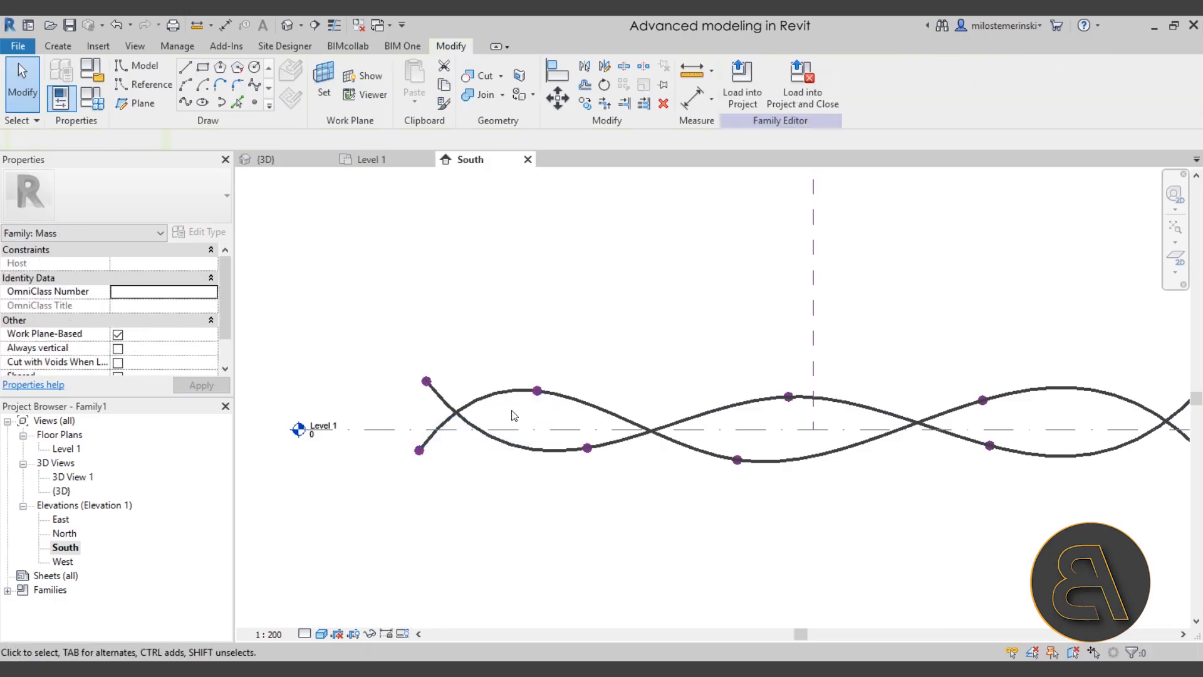
- Draw a seven-point wavy model spline along Level 1, placed on the reference plane directly above the centre
left_click(186, 103)
left_click(186, 102)
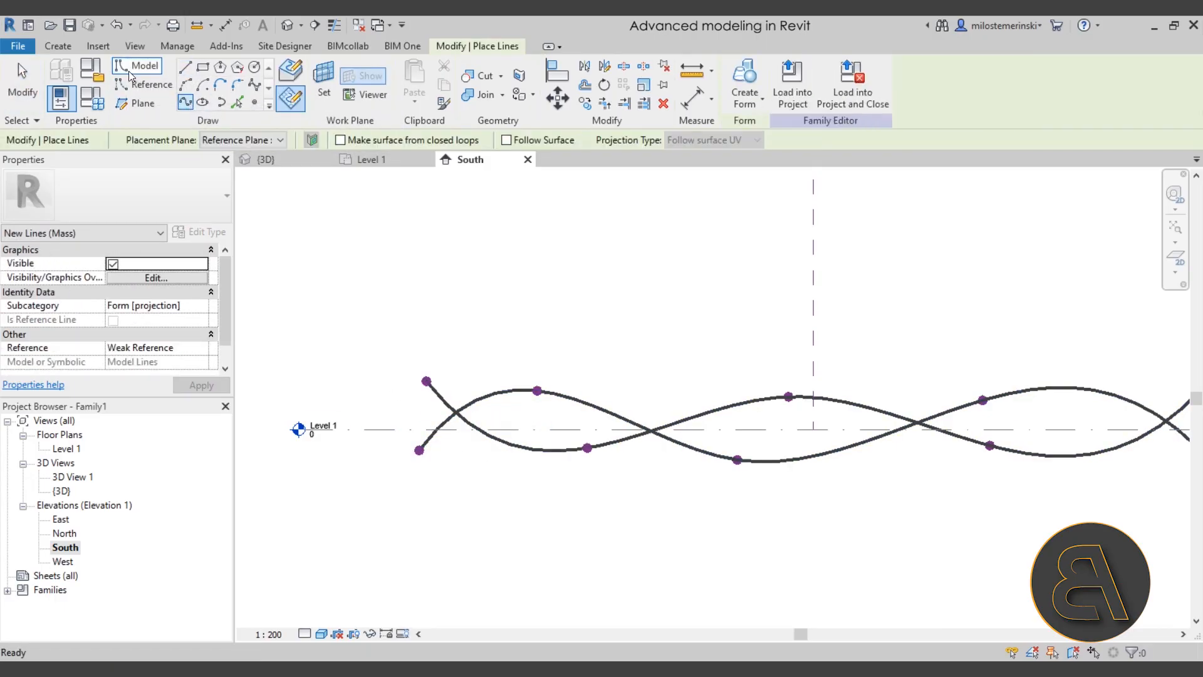
left_click(398, 447)
left_click(253, 141)
left_click(254, 141)
left_click(513, 406)
left_click(658, 454)
left_click(776, 430)
left_click(914, 459)
left_click(1049, 411)
middle_click_drag(1049, 411, 595, 411)
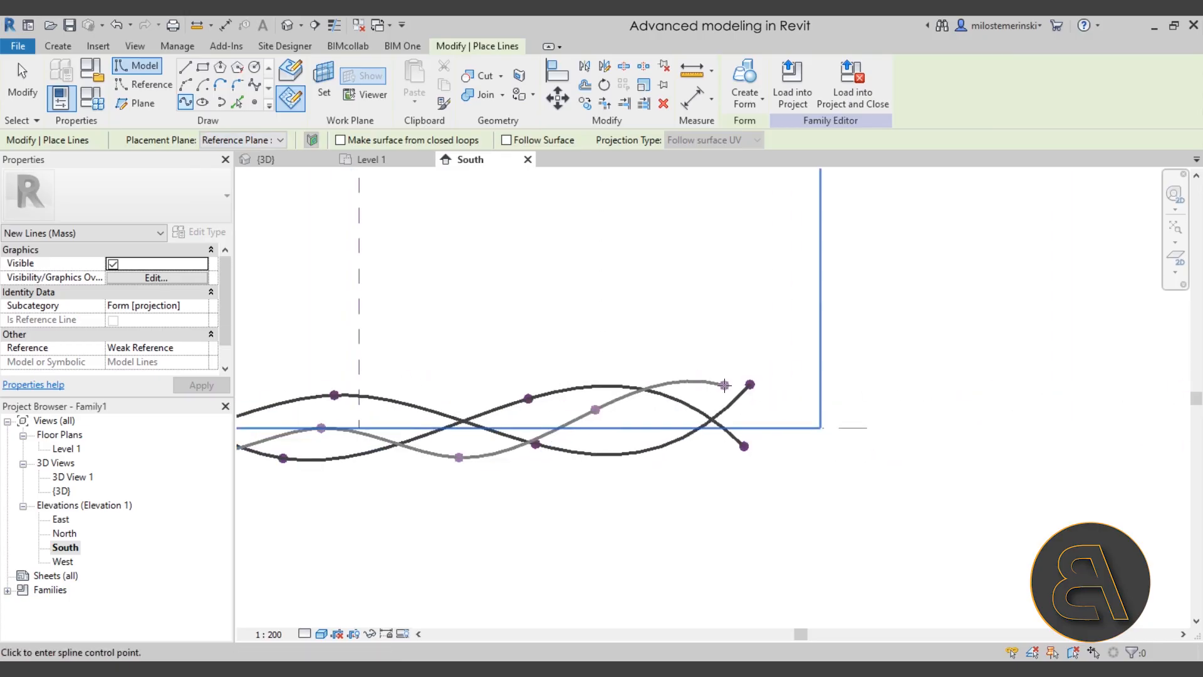
left_click(759, 415)
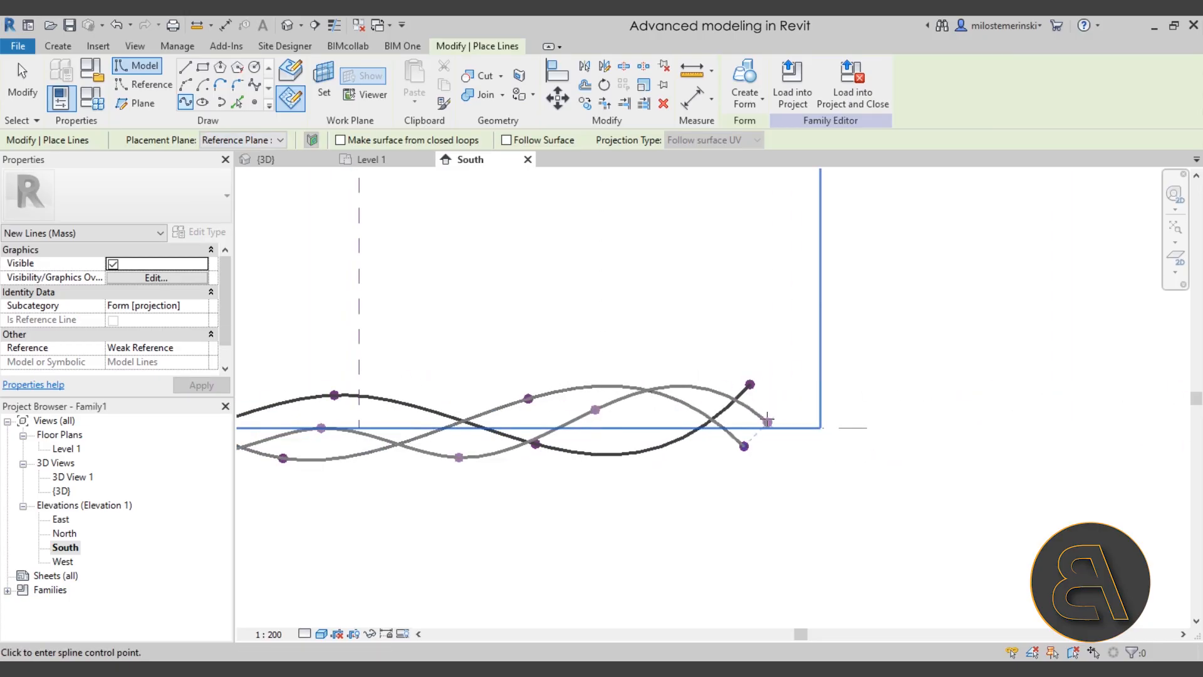
left_click(743, 446)
- Draw a six-point wavy model spline with Reference Plane : 3 as its placement plane, starting above Level 1 with opposite waves
left_click(184, 106)
left_click(224, 139)
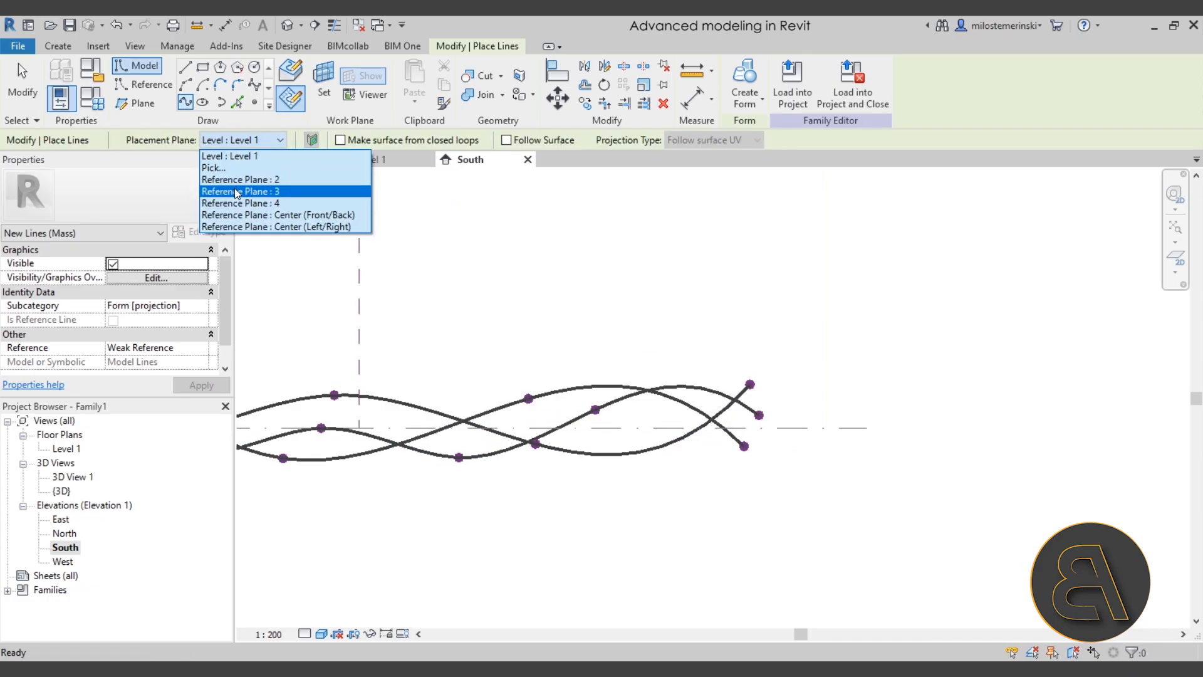
left_click(237, 191)
middle_click_drag(393, 334, 780, 315)
scroll(402, 376, "up", 2)
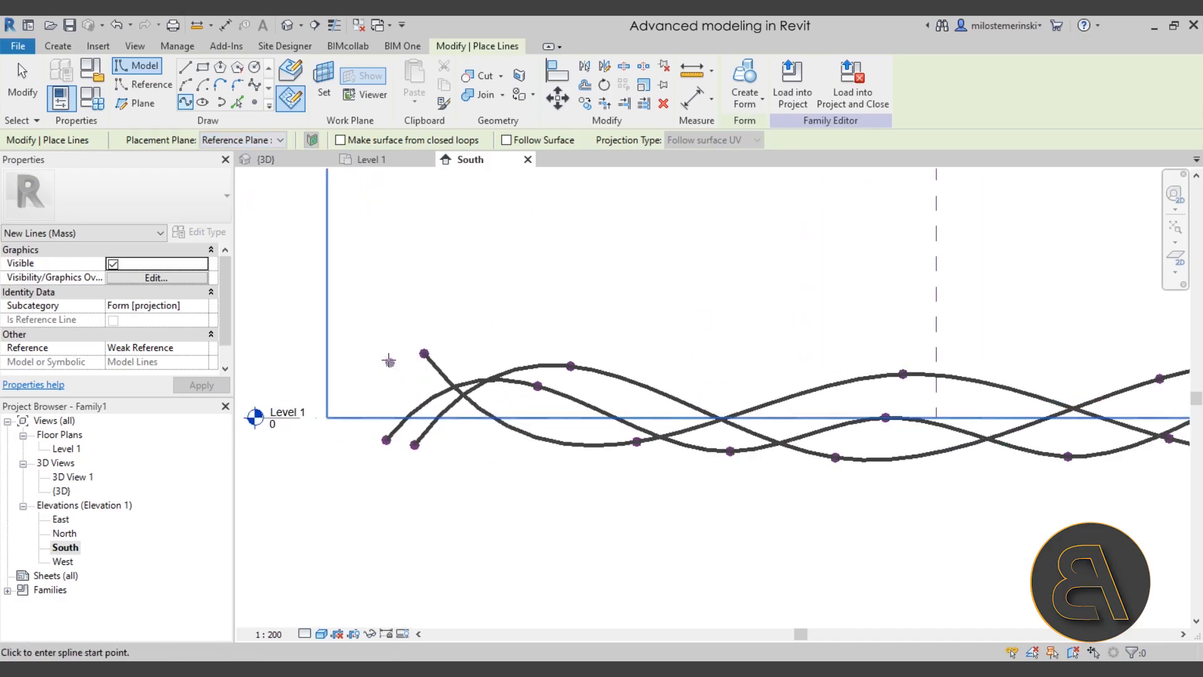
left_click(363, 365)
left_click(507, 450)
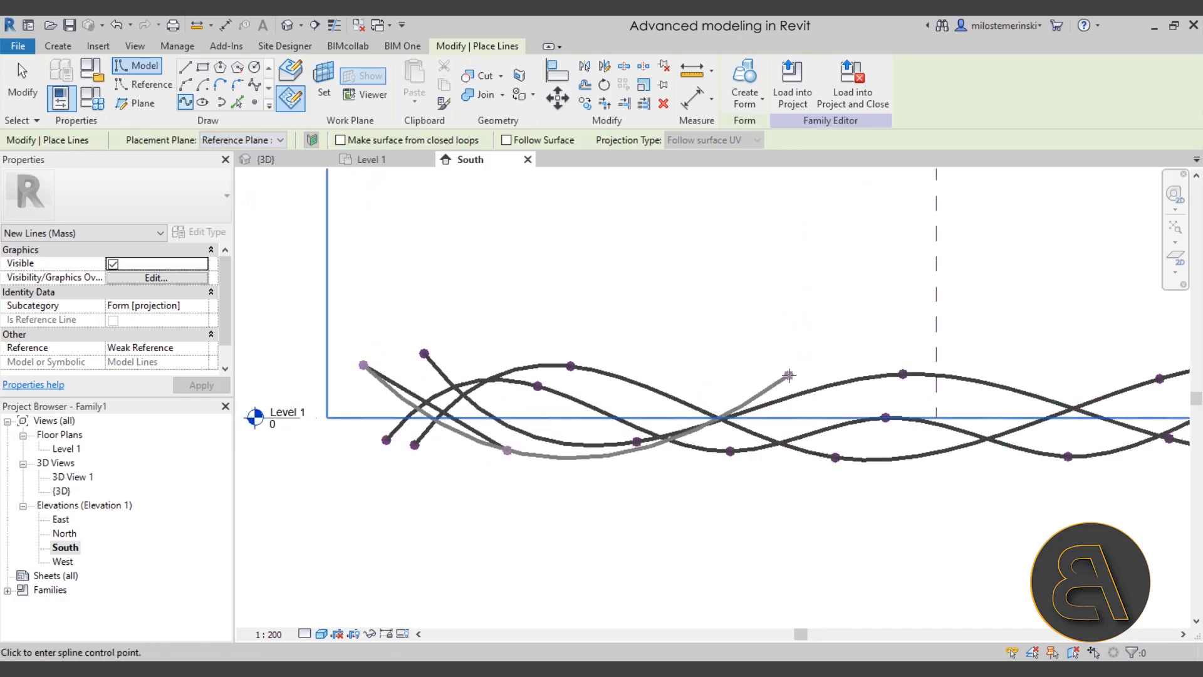
left_click(771, 371)
left_click(967, 466)
left_click(1076, 436)
middle_click_drag(1172, 417, 775, 392)
left_click(888, 382)
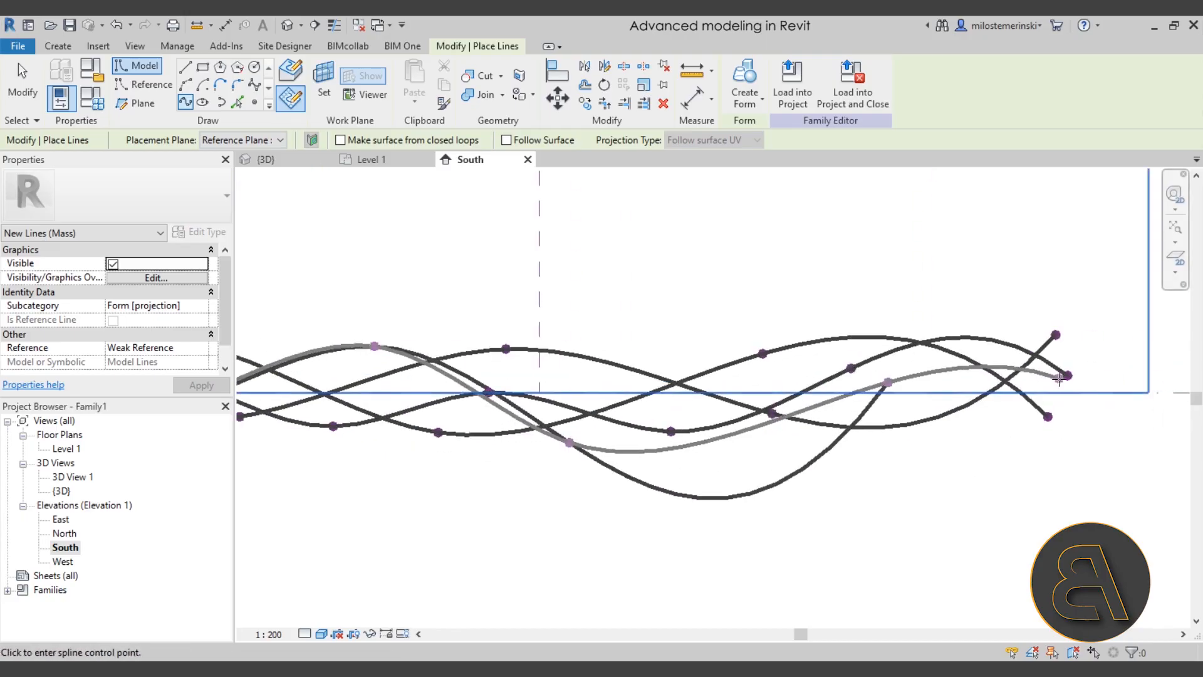
left_click(1070, 402)
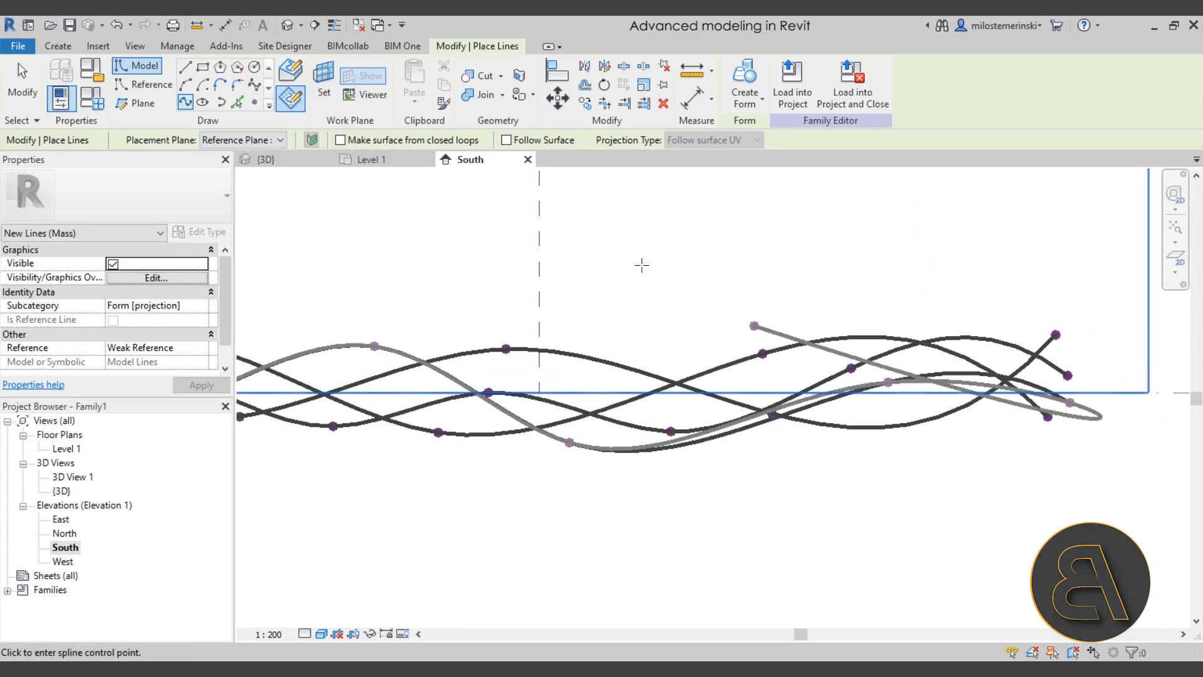
left_click(20, 95)
scroll(689, 307, "down", 1)
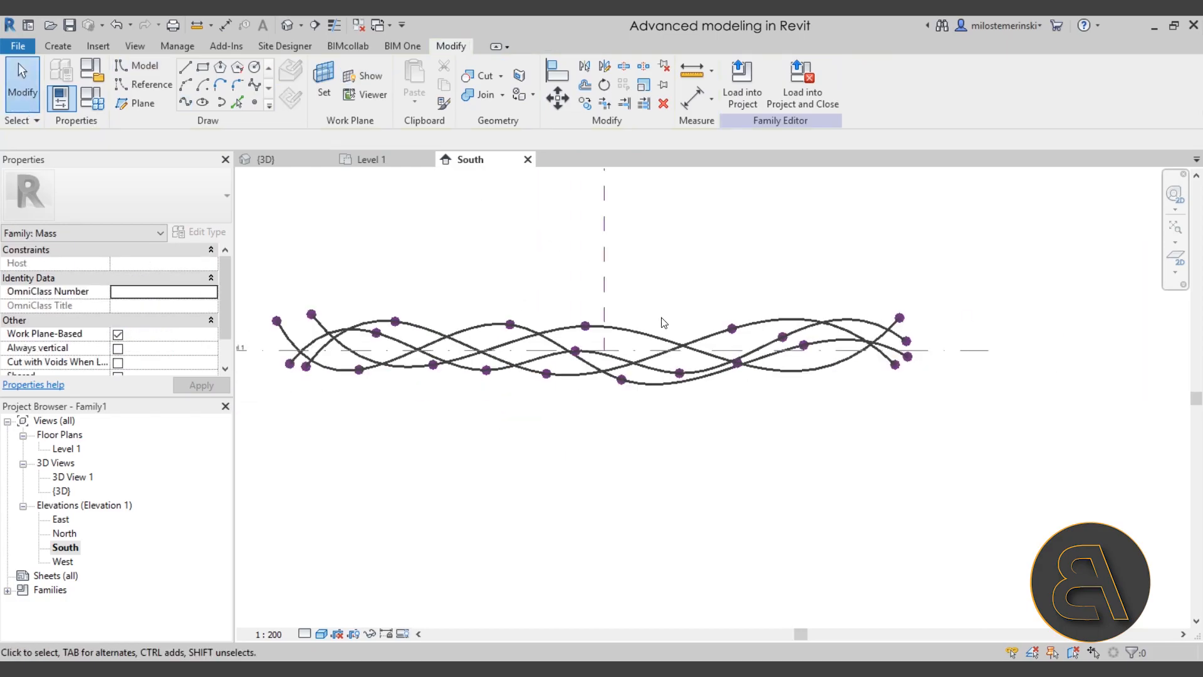
- In the 3D view, select all four wavy splines and create a form from them
left_click(320, 158)
middle_click_drag(787, 353, 815, 372, "shift")
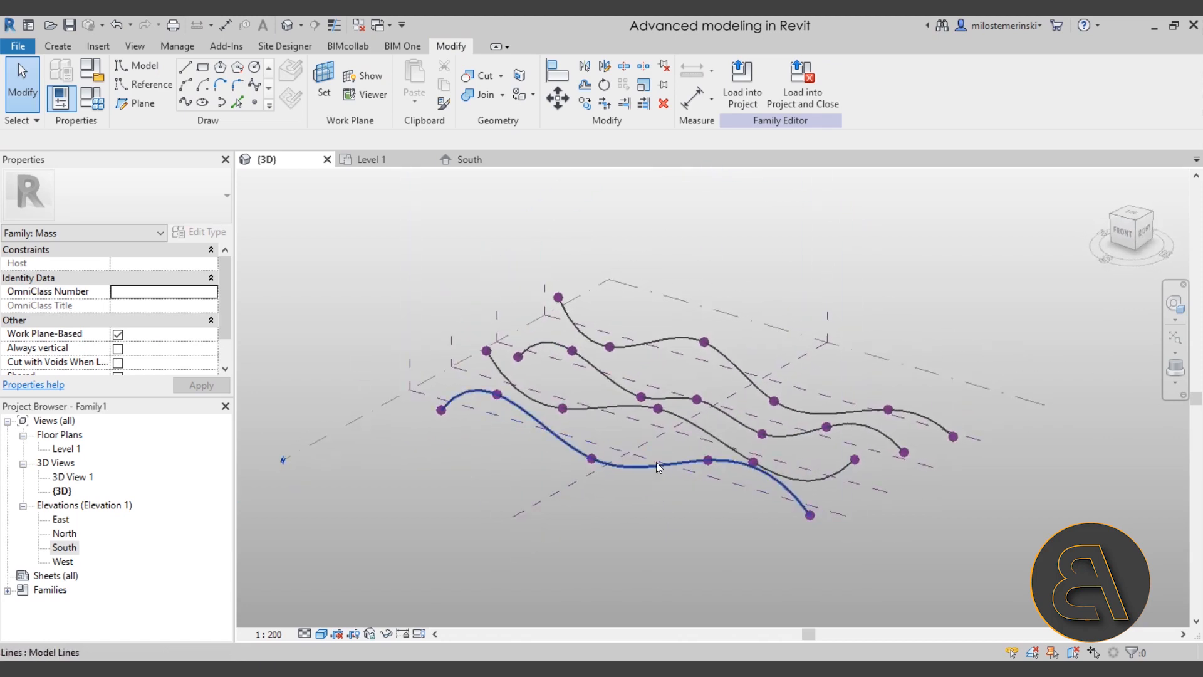
middle_click_drag(641, 477, 616, 469, "shift")
left_click(616, 465)
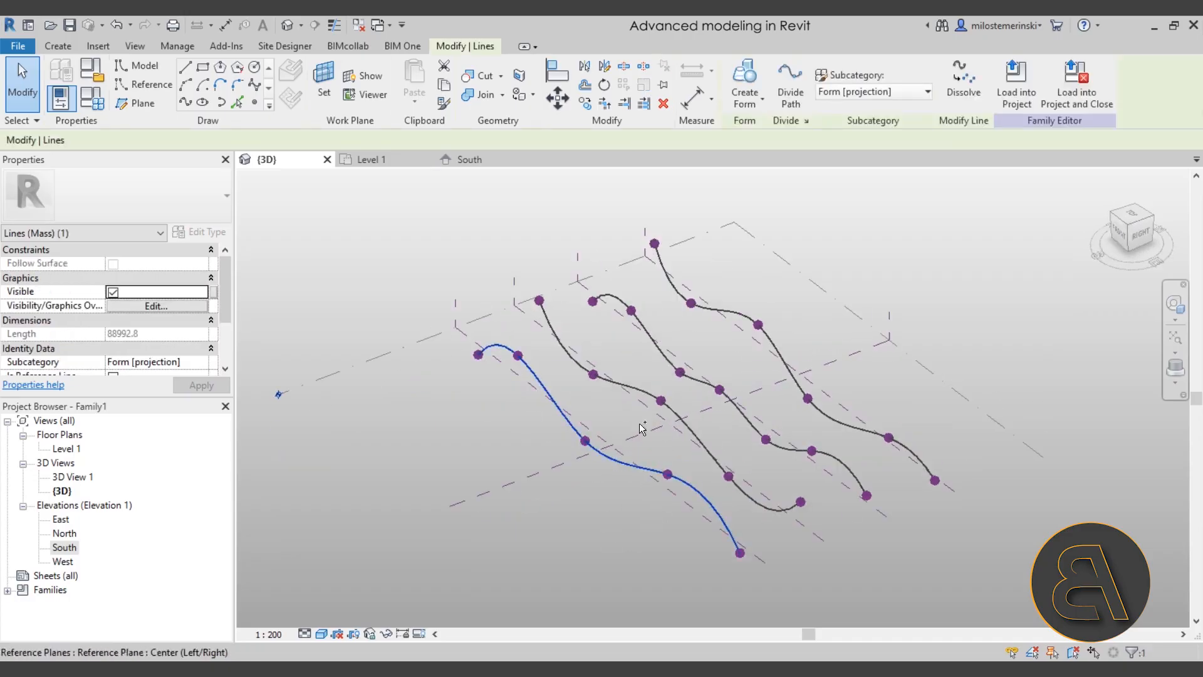
left_click(641, 390, "ctrl")
left_click(662, 356, "ctrl")
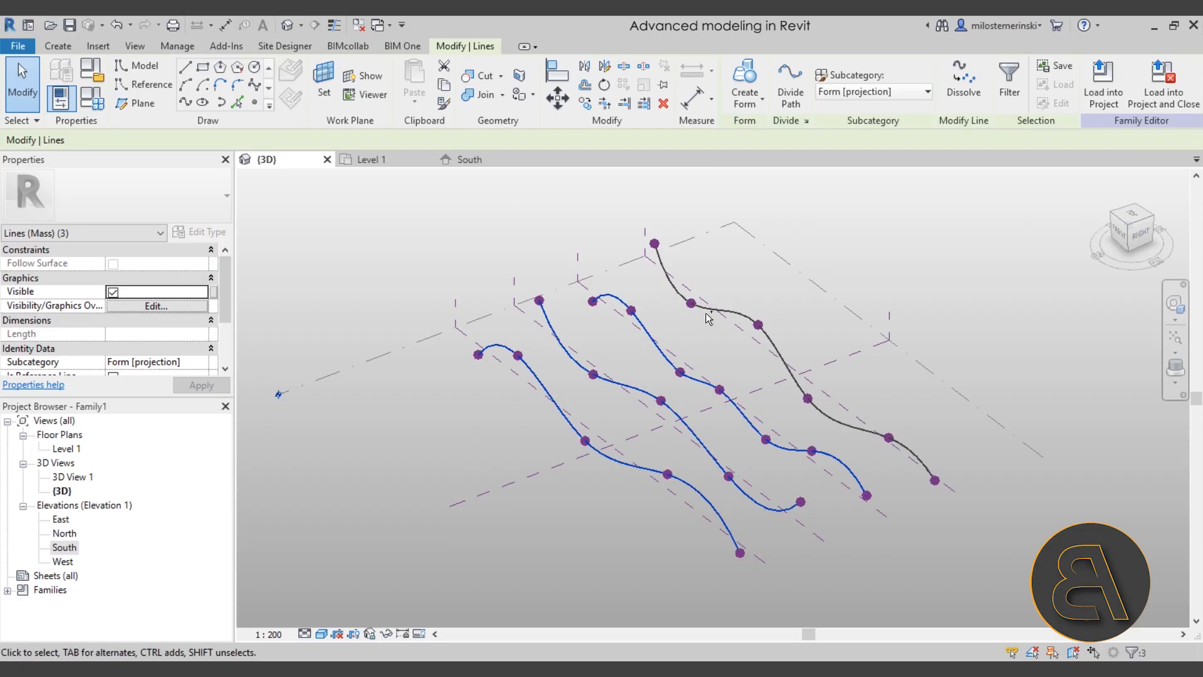
left_click(755, 336, "ctrl")
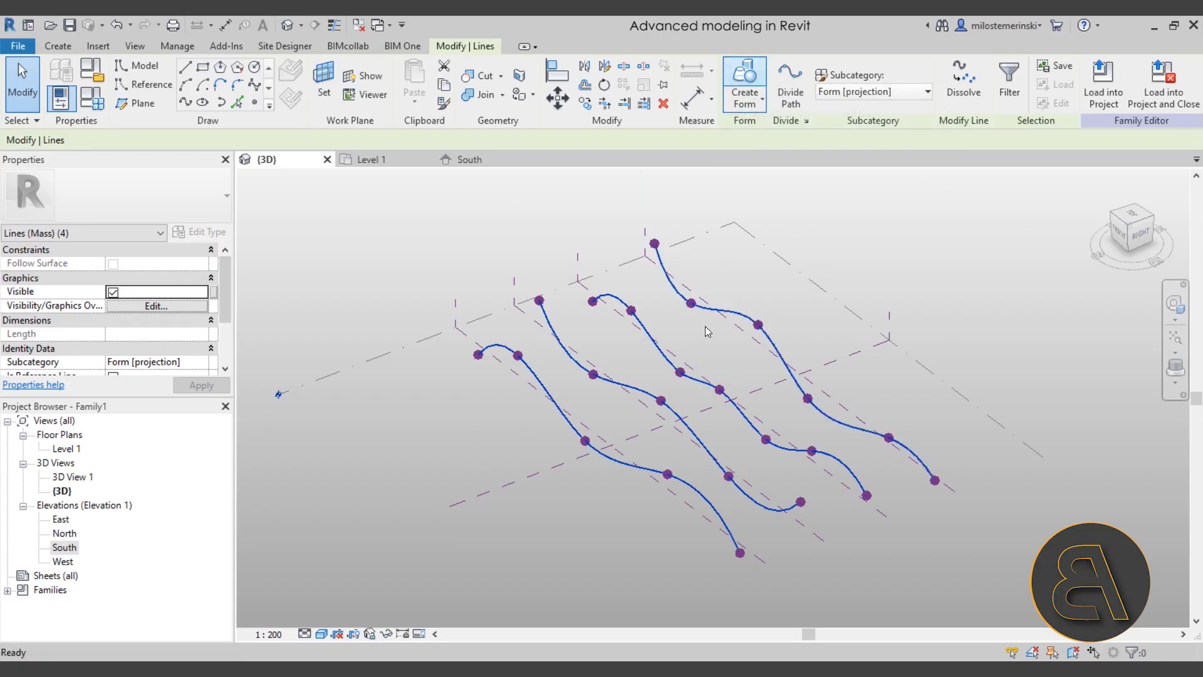
left_click(744, 81)
middle_click_drag(578, 533, 607, 495, "shift")
middle_click_drag(619, 545, 671, 554, "shift")
- Select the whole form and nudge it vertically, undoing the first move before readjusting its height slightly
left_click(626, 376)
middle_click_drag(625, 376, 817, 488, "shift")
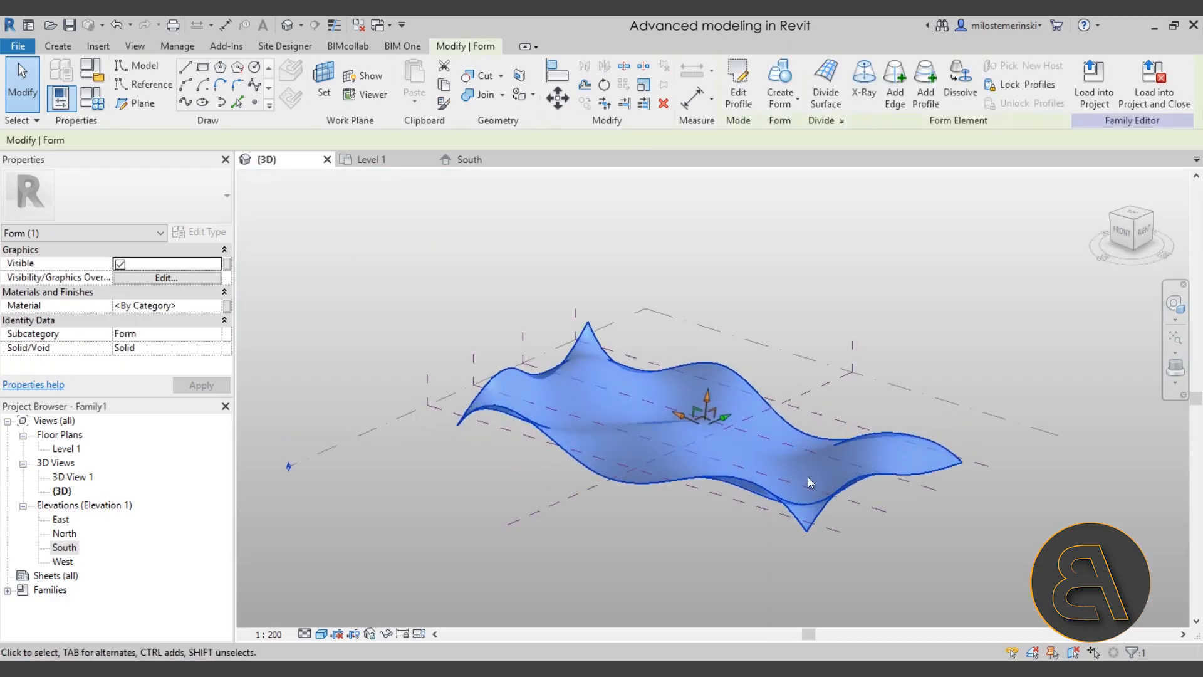
left_click(712, 376)
left_click_drag(713, 373, 718, 344)
key("ctrl+z")
left_click(705, 404)
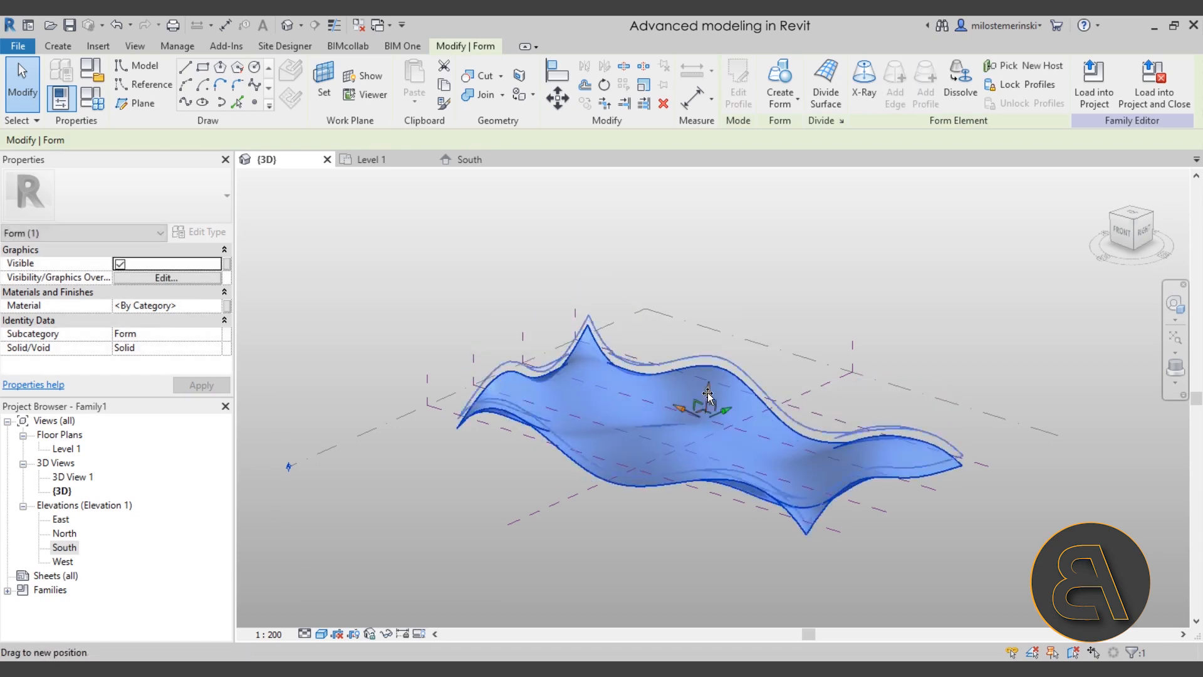
left_click(524, 504)
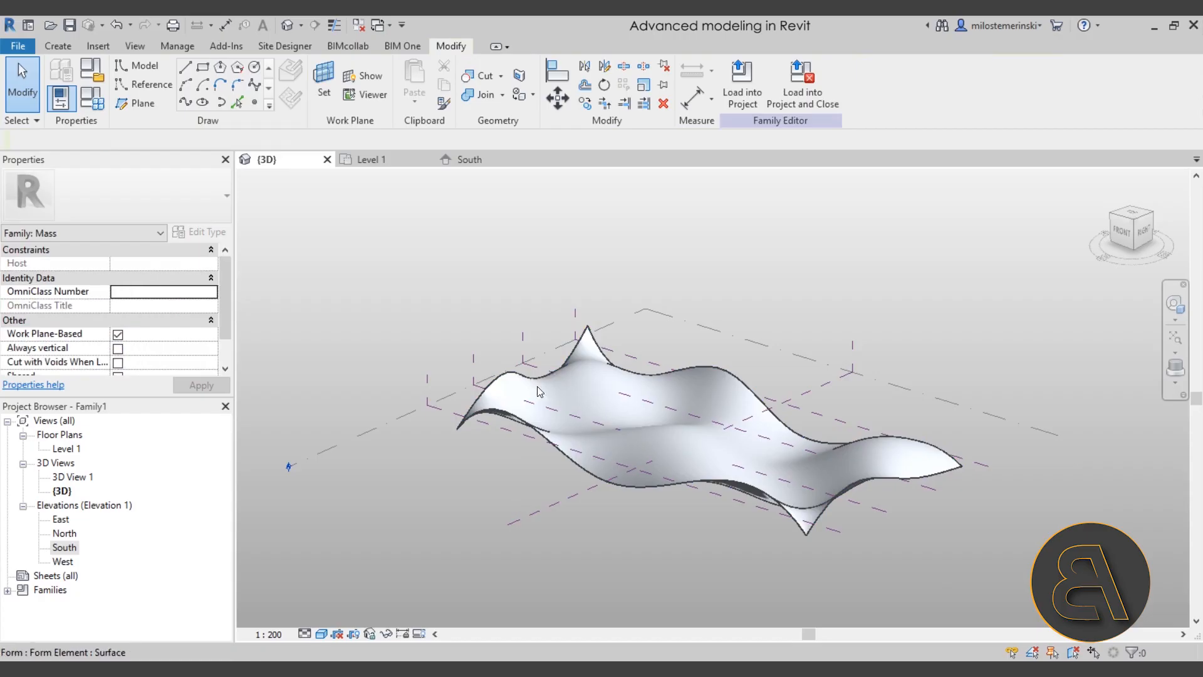
- Pull the pointed corner vertex of the form to stretch that corner of the surface
left_click(588, 329)
middle_click_drag(555, 343, 499, 508, "shift")
left_click_drag(458, 523, 457, 520)
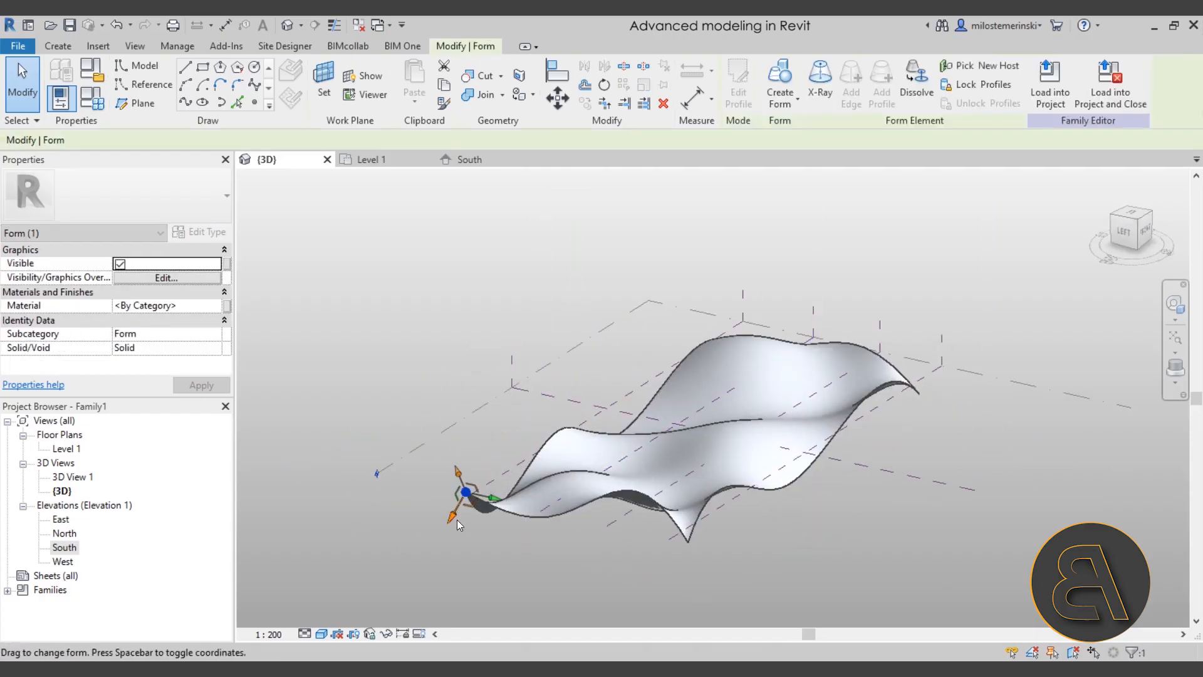
- Raise a control point on the surface near the stretched corner to reshape the wave there
left_click(586, 472)
scroll(592, 477, "up", 3)
left_click_drag(587, 439, 590, 418)
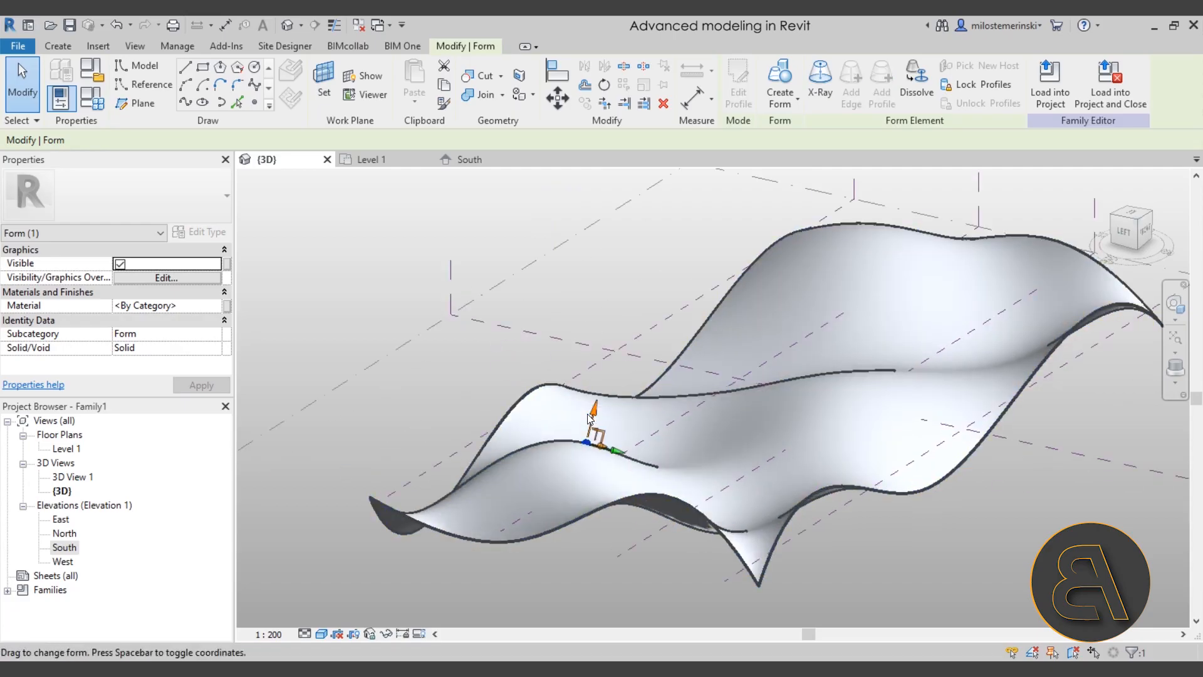
middle_click_drag(594, 418, 663, 479, "shift")
left_click_drag(664, 478, 664, 475)
middle_click_drag(685, 479, 733, 417, "shift")
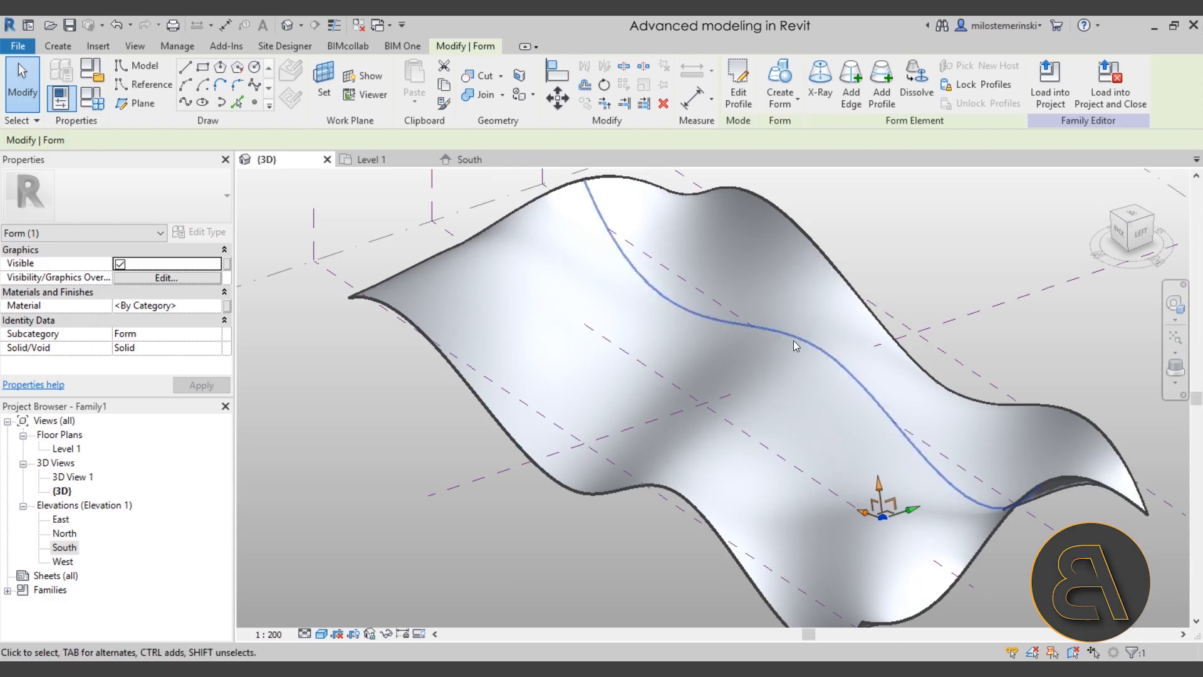
- Select the wavy profile curve running through the inside of the surface and adjust its height
key("Escape")
left_click(807, 347)
middle_click_drag(807, 347, 793, 317, "shift")
left_click_drag(792, 329, 793, 348)
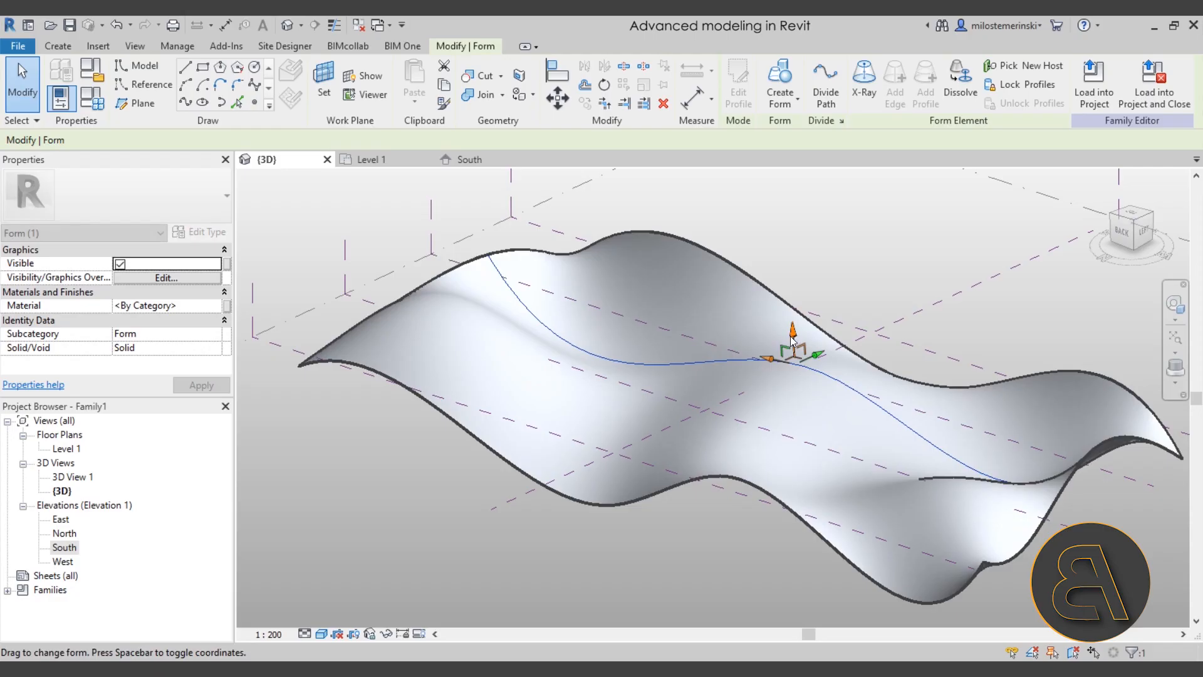
key("Escape")
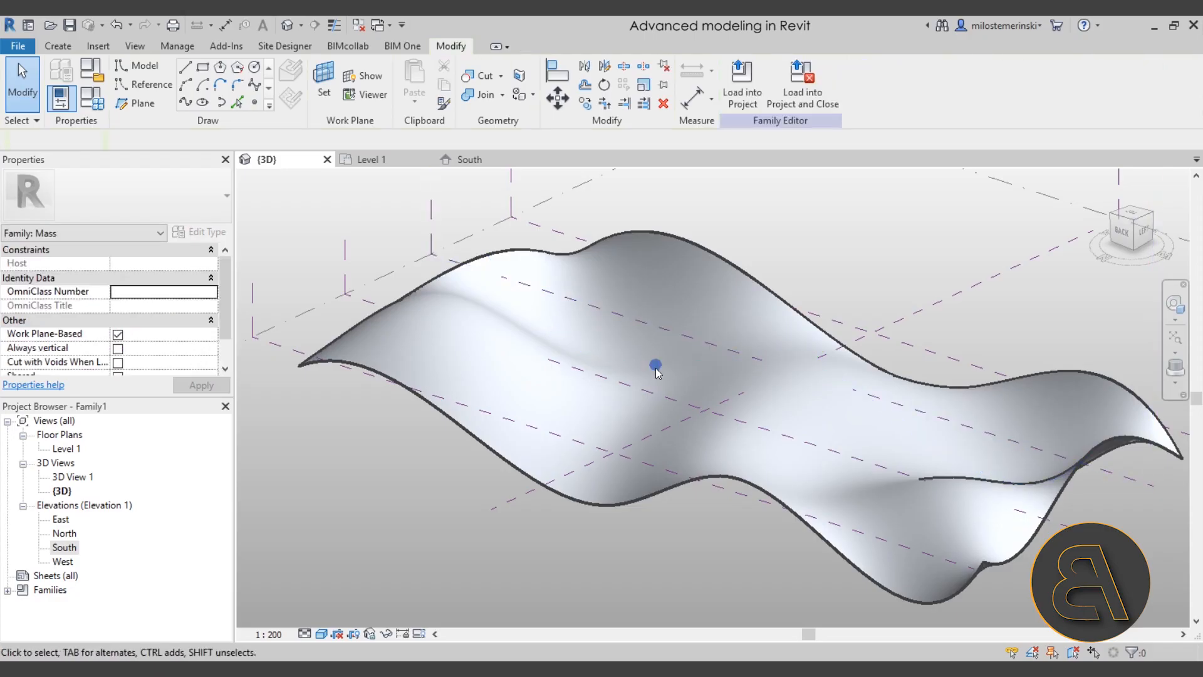
- Raise the control point near the middle of the inner profile to reshape the surface around it
left_click(656, 366)
left_click_drag(647, 313, 648, 313)
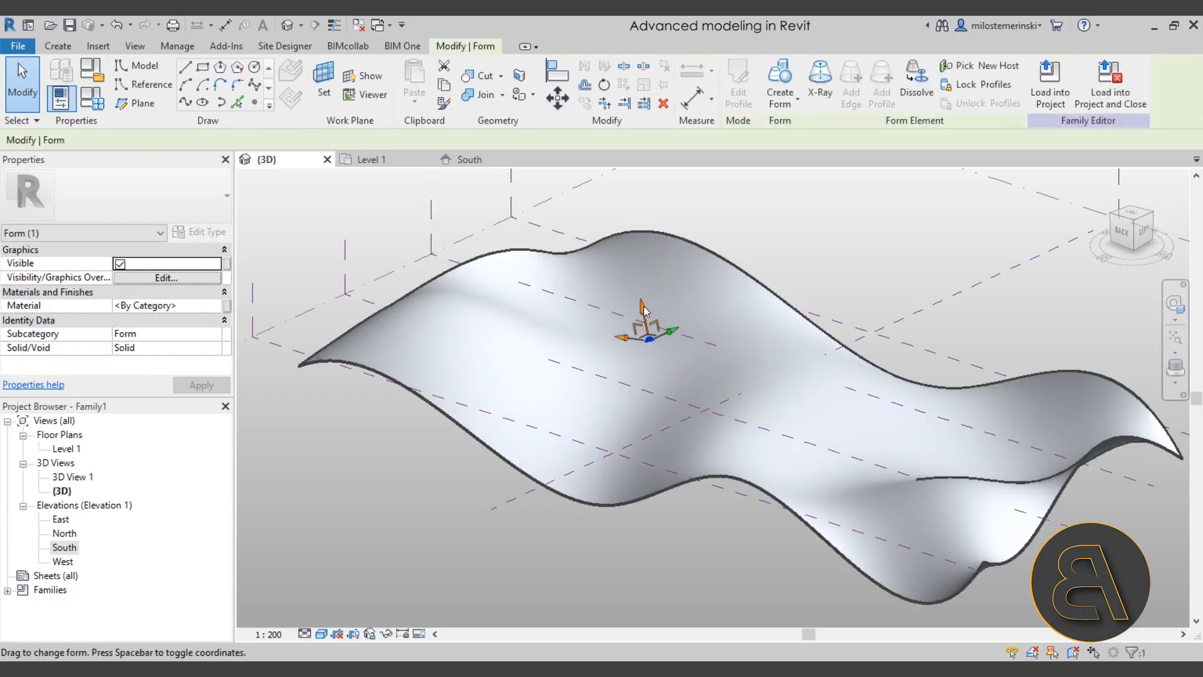
mouse_move(656, 375)
middle_mouse_down("shift")
mouse_move(727, 486)
mouse_move(665, 376)
middle_mouse_up("shift")
left_click_drag(646, 333, 646, 330)
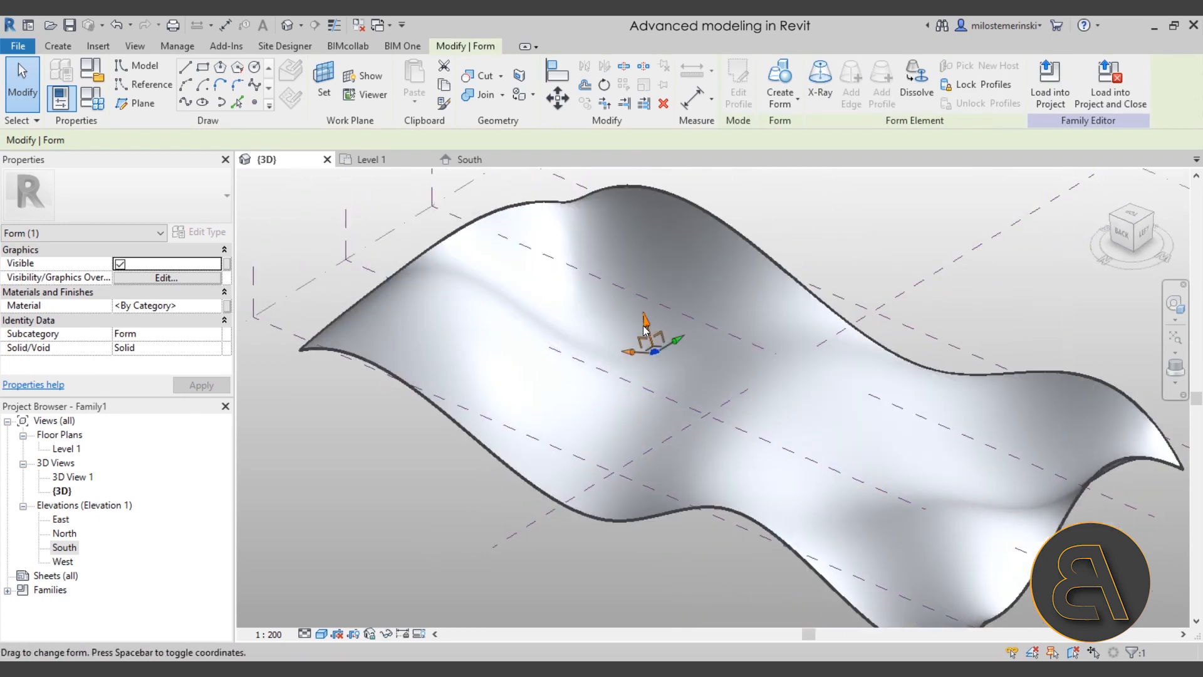
middle_click_drag(637, 475, 584, 412, "shift")
left_click_drag(592, 386, 592, 376)
middle_click_drag(683, 446, 520, 489, "shift")
- Set the visual style of the 3D view to Shaded
left_click(322, 634)
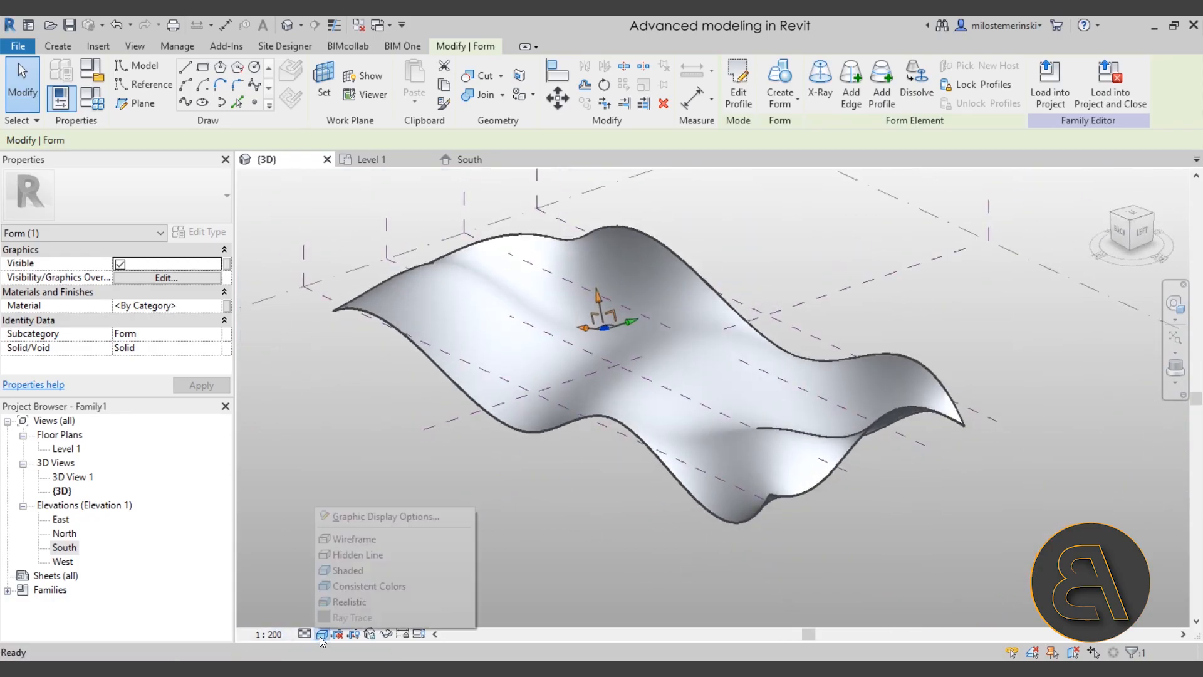
left_click(348, 571)
mouse_move(600, 517)
middle_mouse_down("shift")
mouse_move(700, 426)
mouse_move(809, 445)
mouse_move(962, 518)
mouse_move(884, 602)
mouse_move(906, 527)
mouse_move(908, 442)
mouse_move(900, 472)
mouse_move(948, 462)
mouse_move(692, 553)
mouse_move(635, 519)
mouse_move(811, 536)
mouse_move(863, 434)
mouse_move(854, 336)
mouse_move(800, 493)
mouse_move(843, 348)
middle_mouse_up("shift")
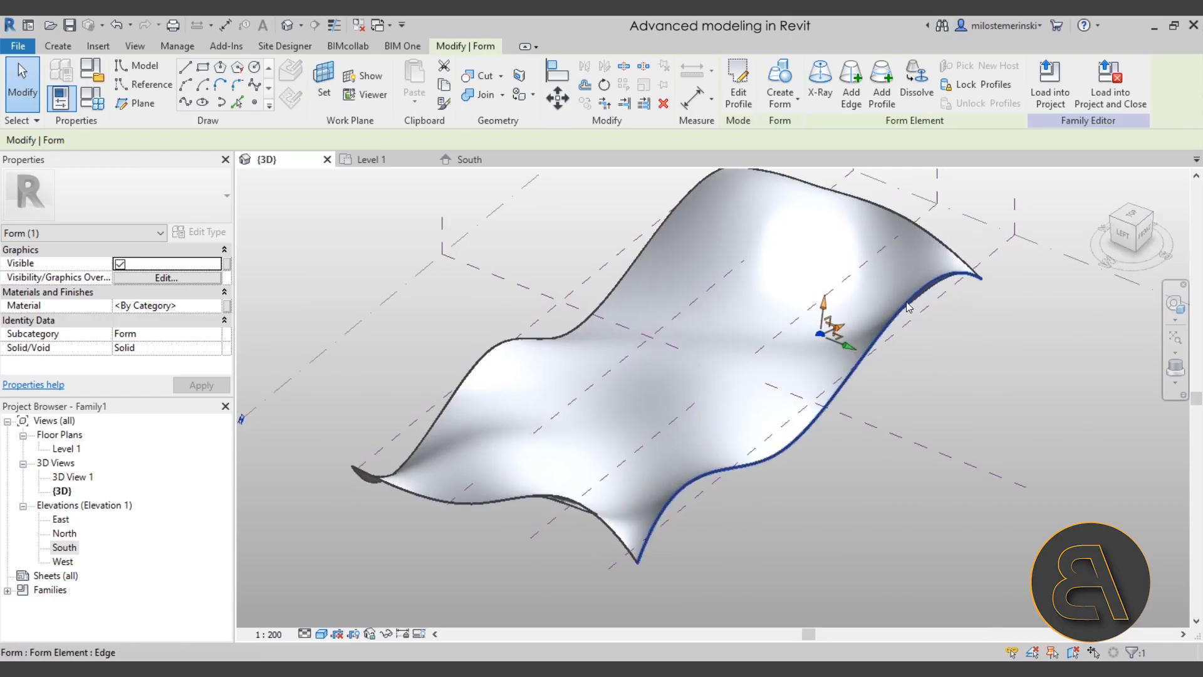
- Move a control point on the front edge of the surface to reshape its outer wave
key("Escape")
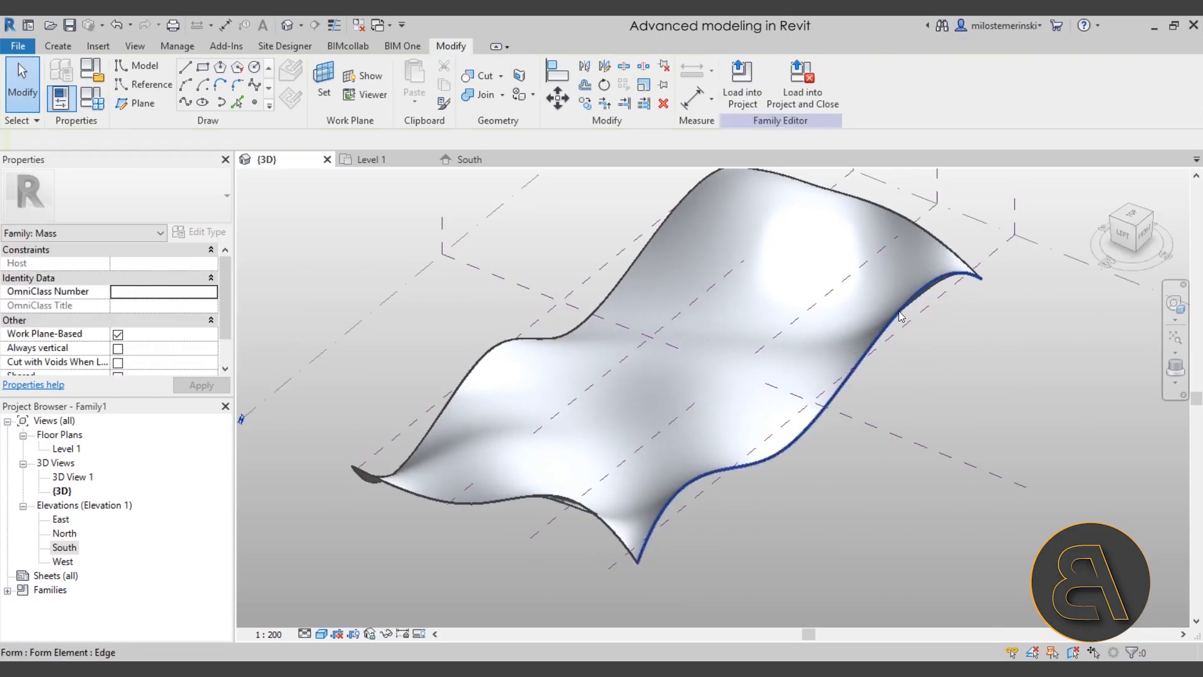
left_click(885, 328)
middle_click_drag(885, 328, 836, 335, "shift")
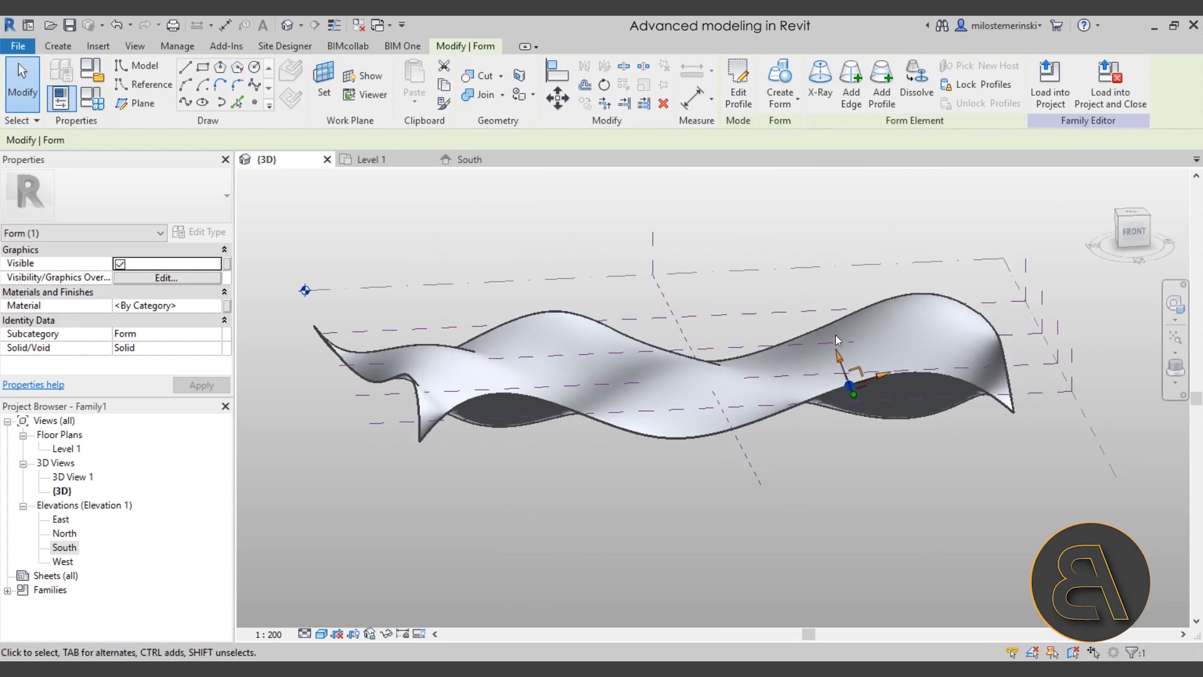
left_click_drag(841, 396, 843, 401)
middle_click_drag(863, 487, 471, 511, "shift")
key("Escape")
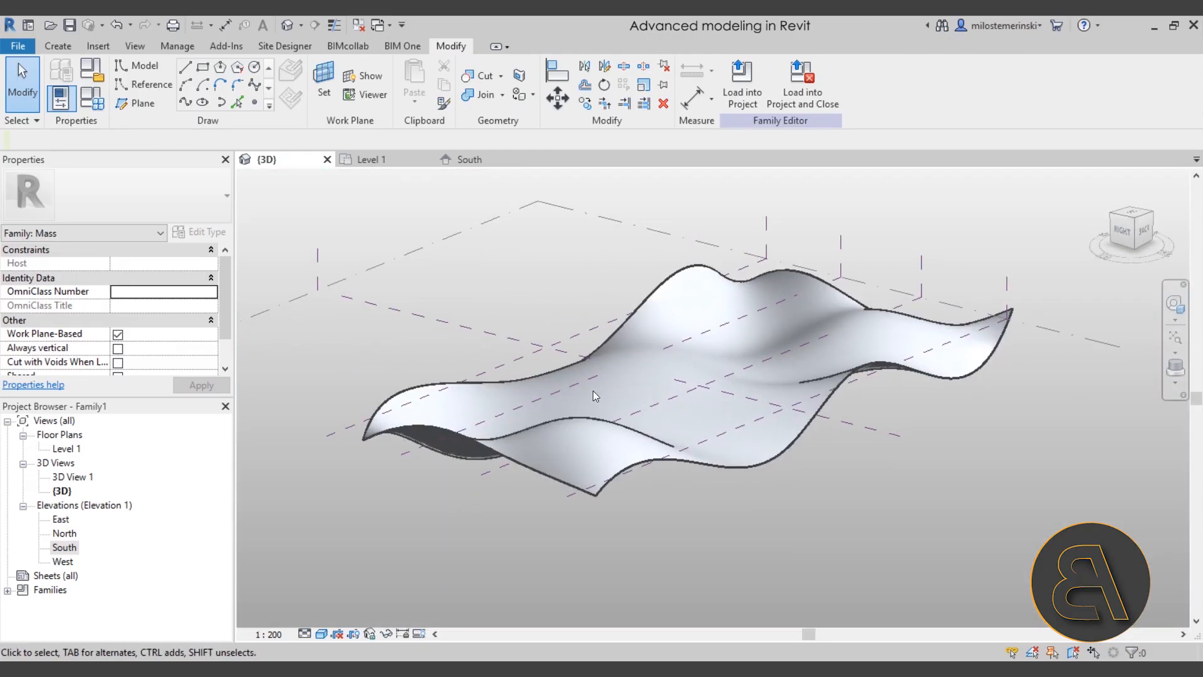